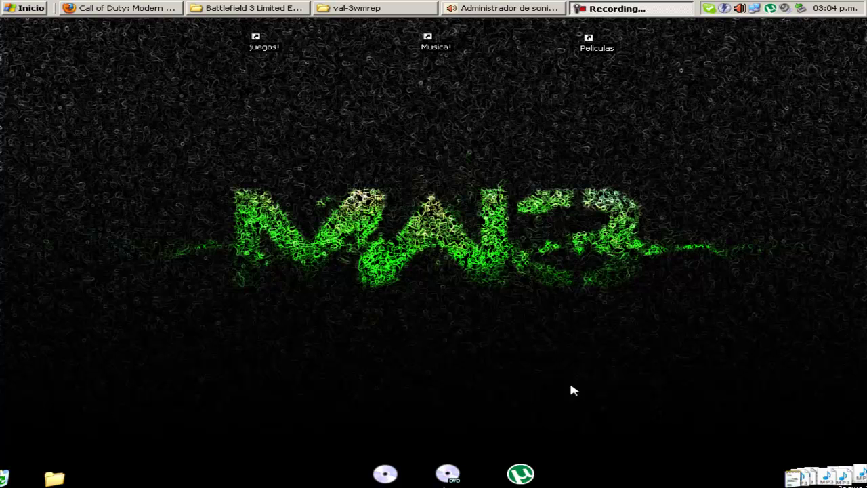
Move the Call of Duty Modern Warfare 3 torrent file up into the open area of the desktop.
{"action": "left_click_drag", "start_coordinate": [536, 476], "coordinate": [211, 198]}
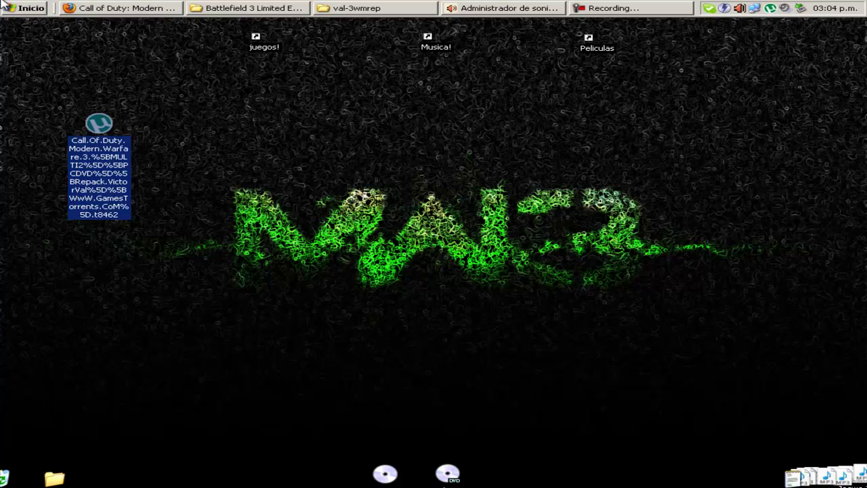
Switch to Firefox, view the full-size cover image of Call of Duty: Modern Warfare 3, and minimise the browser.
{"action": "left_click", "coordinate": [128, 8]}
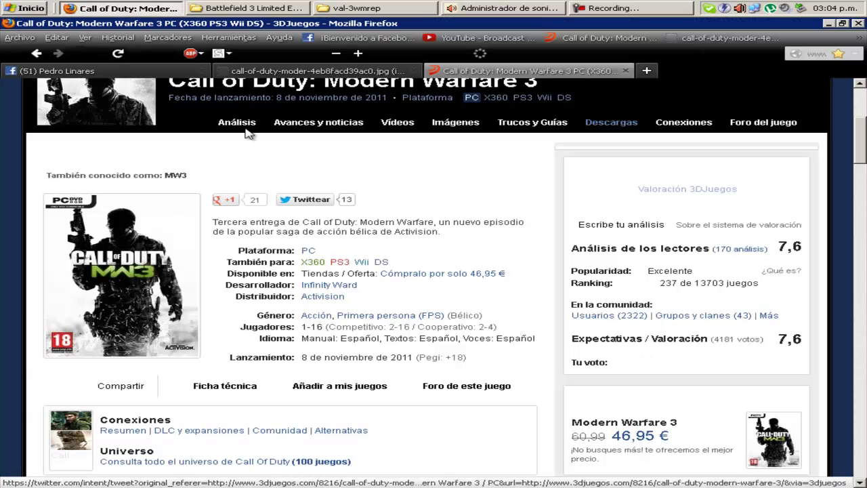
{"action": "left_click", "coordinate": [302, 71]}
{"action": "left_click", "coordinate": [283, 322]}
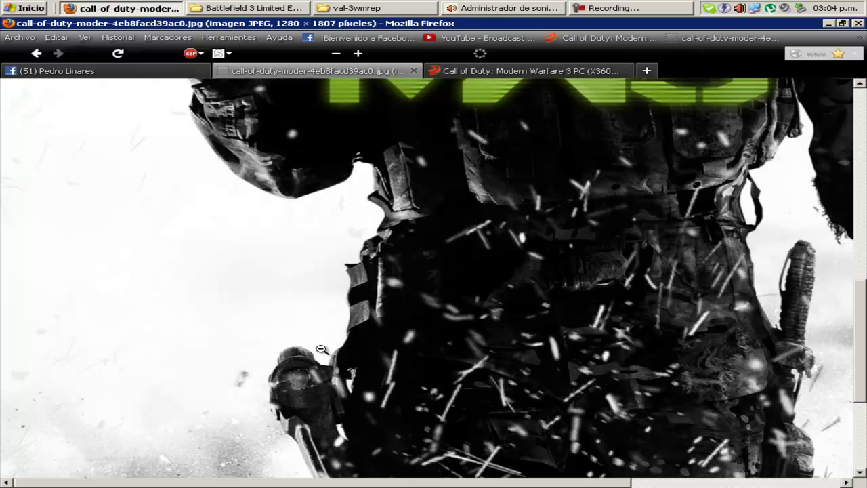
{"action": "scroll", "coordinate": [302, 353], "scroll_direction": "down", "scroll_amount": 4}
{"action": "scroll", "coordinate": [302, 360], "scroll_direction": "up", "scroll_amount": 10}
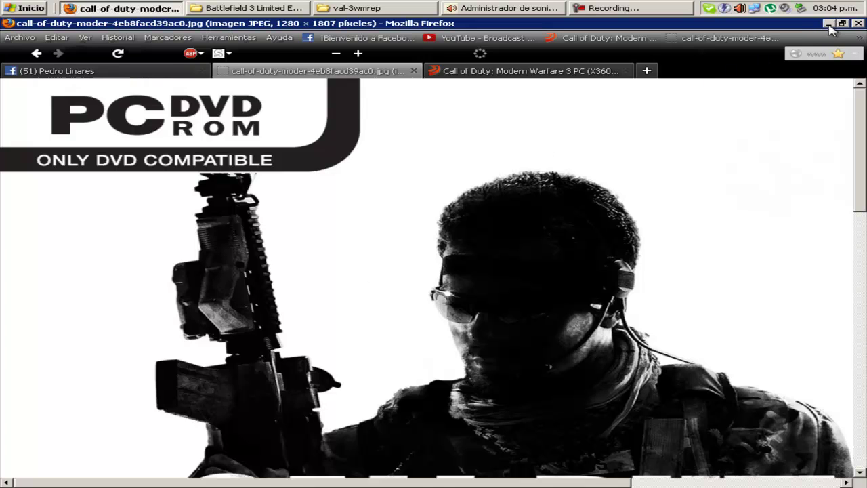
{"action": "left_click", "coordinate": [829, 23]}
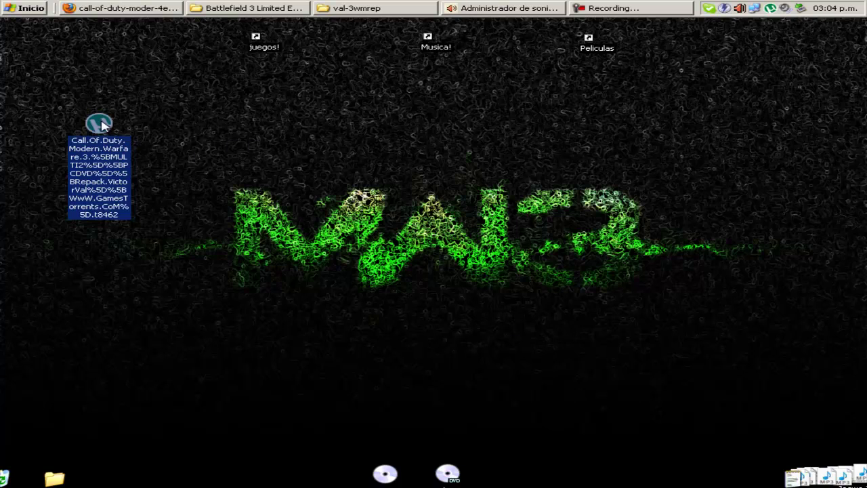
Open the Call of Duty Modern Warfare 3 torrent in µTorrent and add it to the selected save folder despite insufficient disk space.
{"action": "left_click_drag", "start_coordinate": [106, 126], "coordinate": [154, 265]}
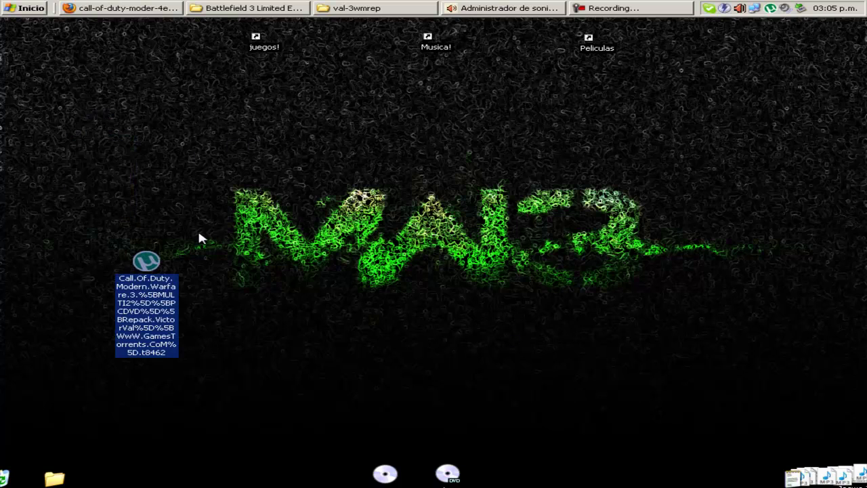
{"action": "double_click", "coordinate": [144, 264]}
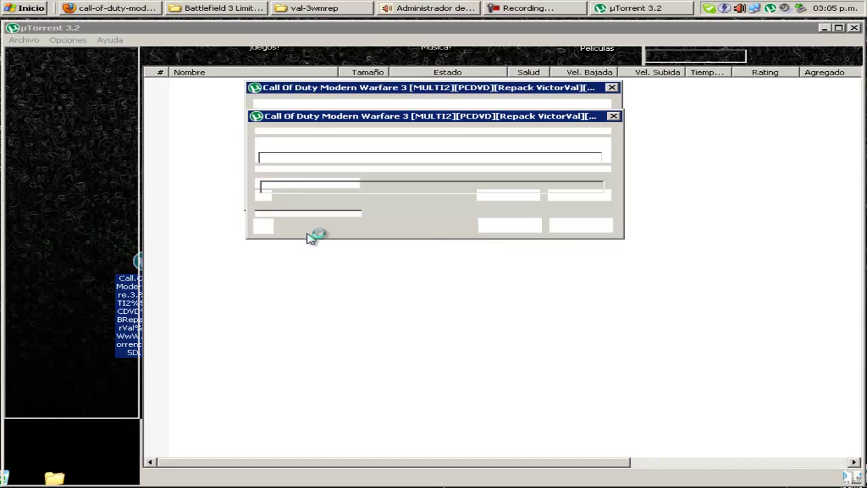
{"action": "left_click", "coordinate": [507, 225]}
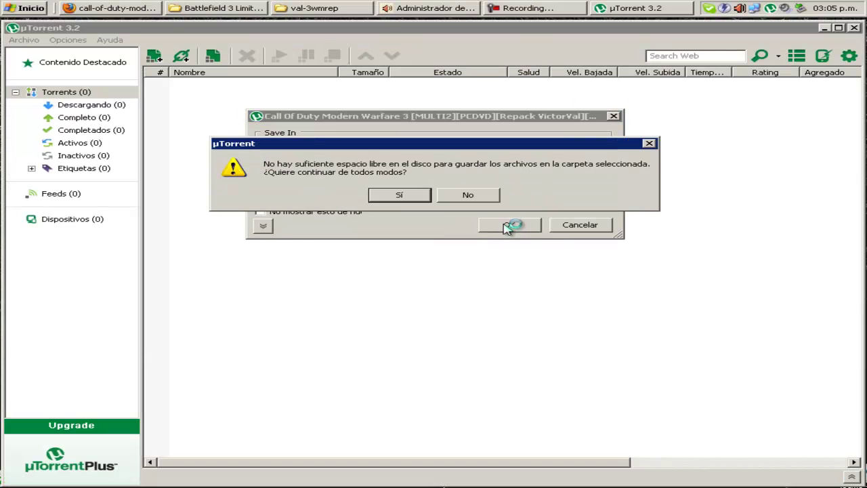
{"action": "left_click", "coordinate": [393, 198]}
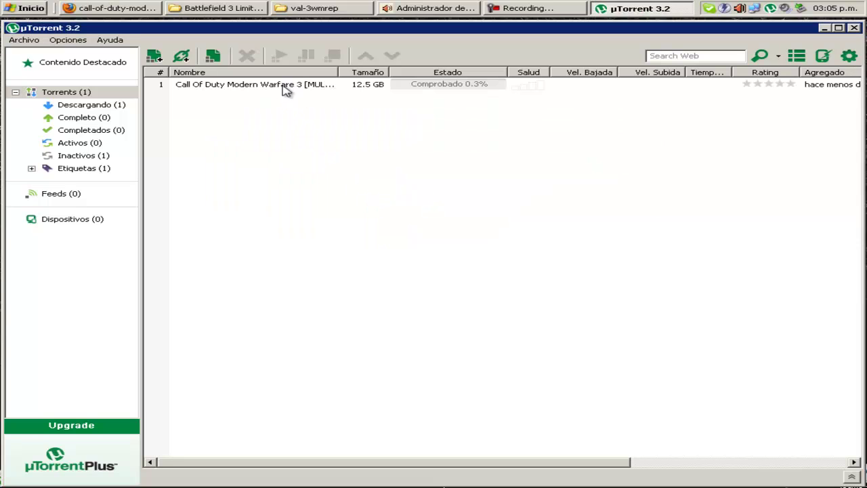
Examine the actions available for the Call Of Duty Modern Warfare 3 torrent and close the µTorrent window.
{"action": "right_click", "coordinate": [378, 86]}
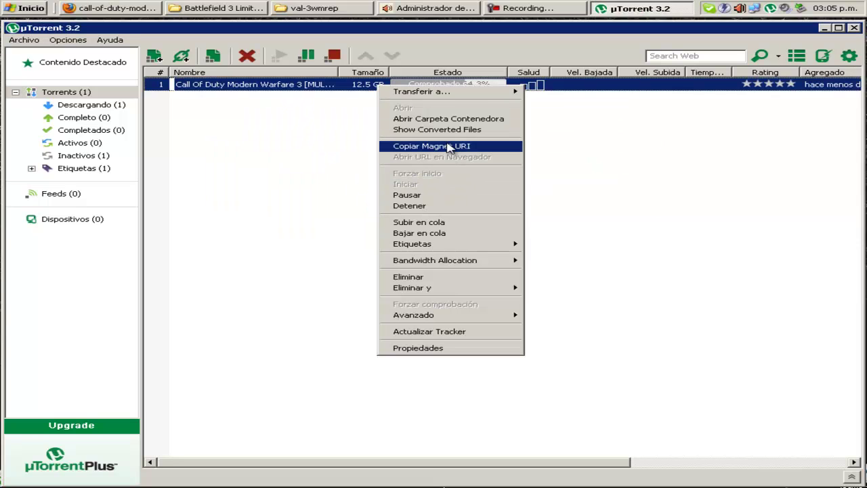
{"action": "mouse_move", "coordinate": [452, 247]}
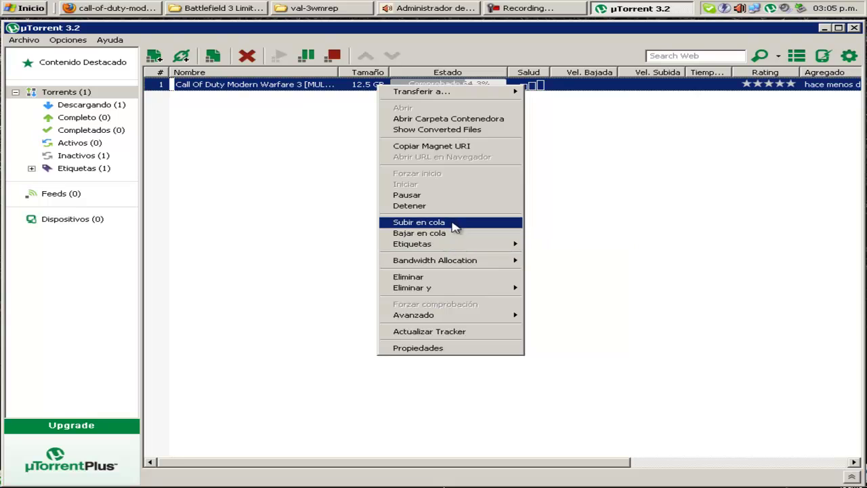
{"action": "left_click", "coordinate": [300, 106]}
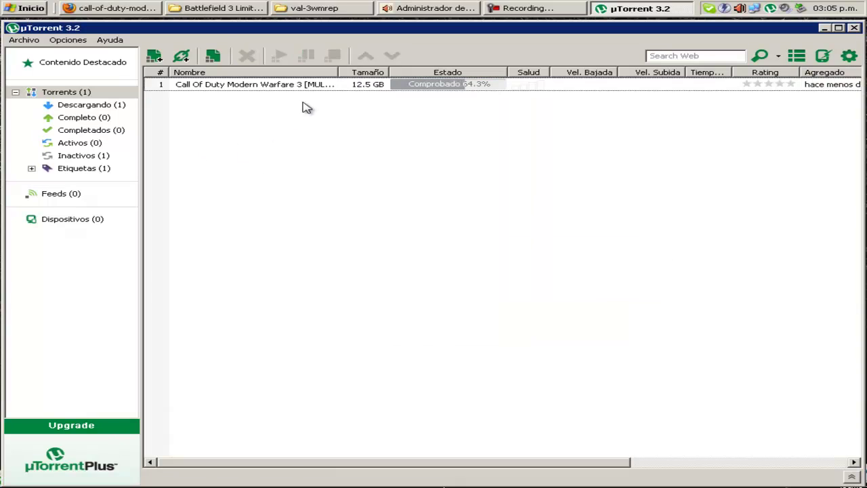
{"action": "left_click", "coordinate": [310, 88]}
{"action": "right_click", "coordinate": [311, 87]}
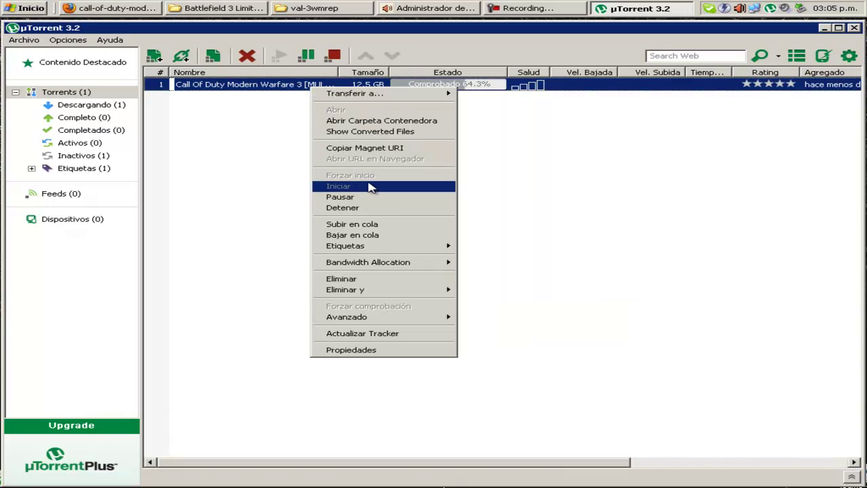
{"action": "left_click", "coordinate": [196, 169]}
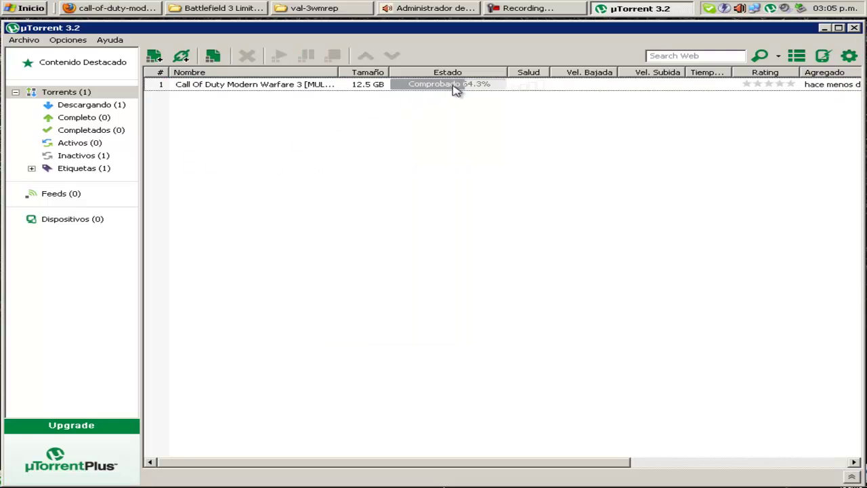
{"action": "left_click", "coordinate": [854, 28]}
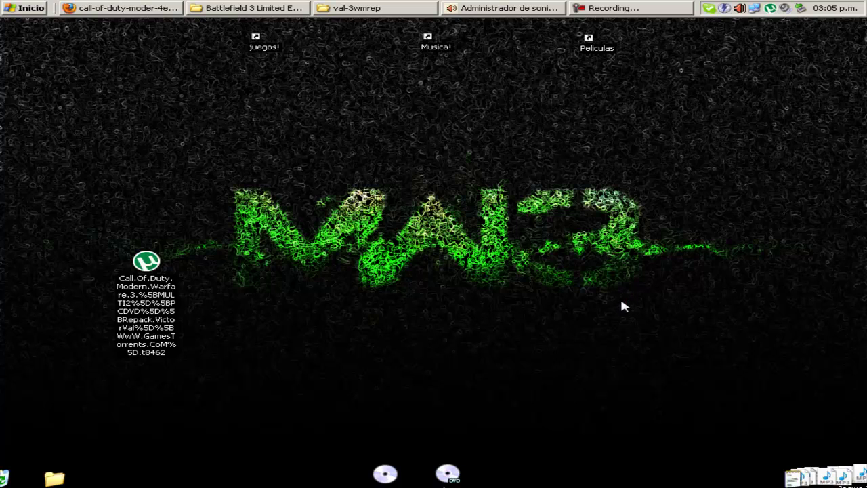
Move the torrent file back to the row of disc icons at the desktop's lower edge.
{"action": "left_click", "coordinate": [147, 262]}
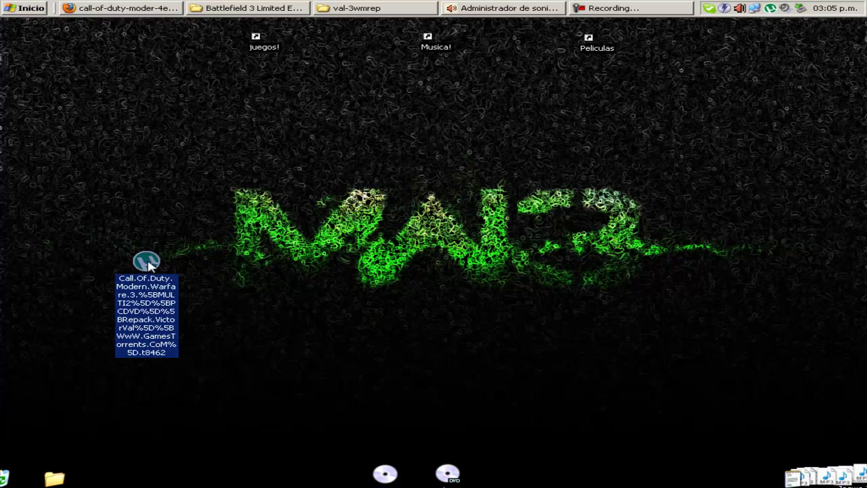
{"action": "left_click_drag", "start_coordinate": [150, 265], "coordinate": [343, 478]}
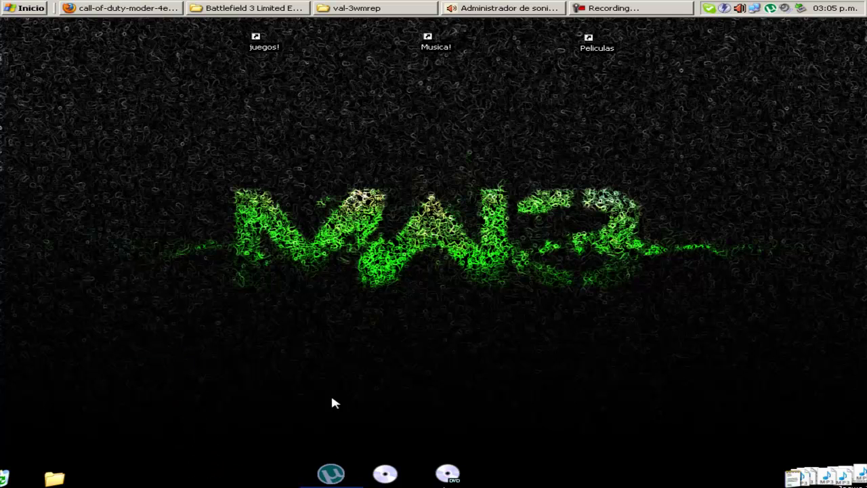
{"action": "left_click", "coordinate": [369, 361]}
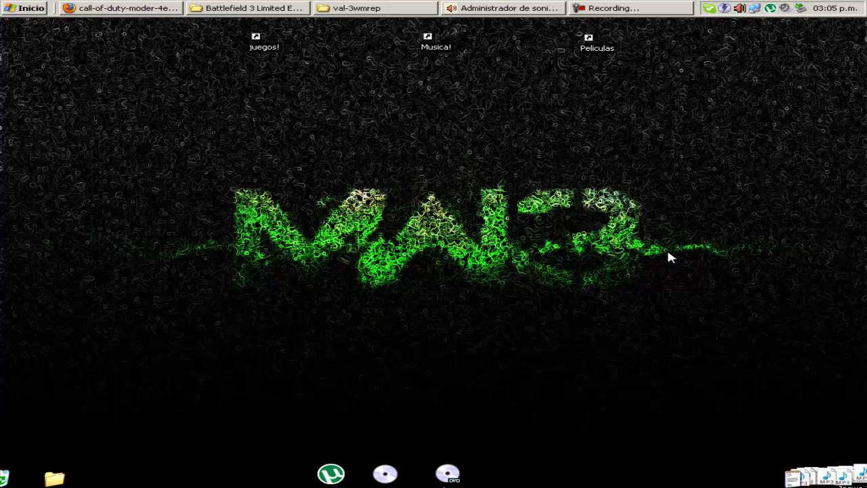
Examine the extraction options for val-b3rep.part001 in the Battlefield 3 folder and return to the val-3wmrep folder.
{"action": "left_click", "coordinate": [364, 8]}
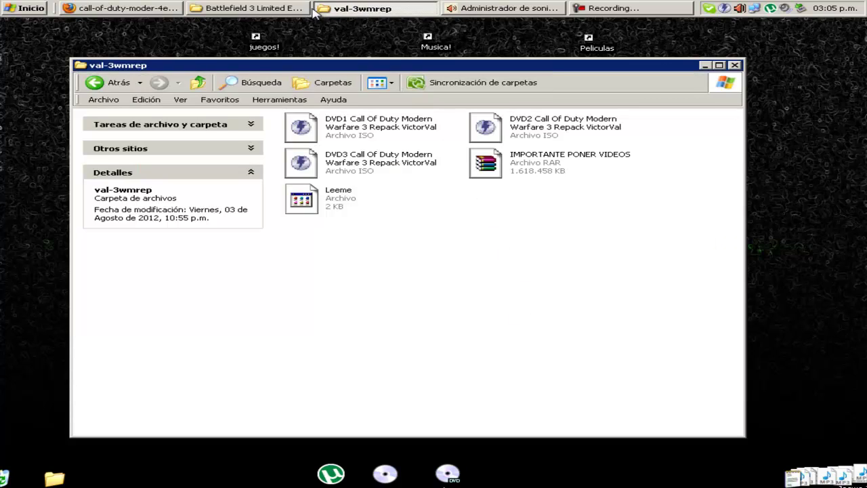
{"action": "left_click", "coordinate": [258, 9]}
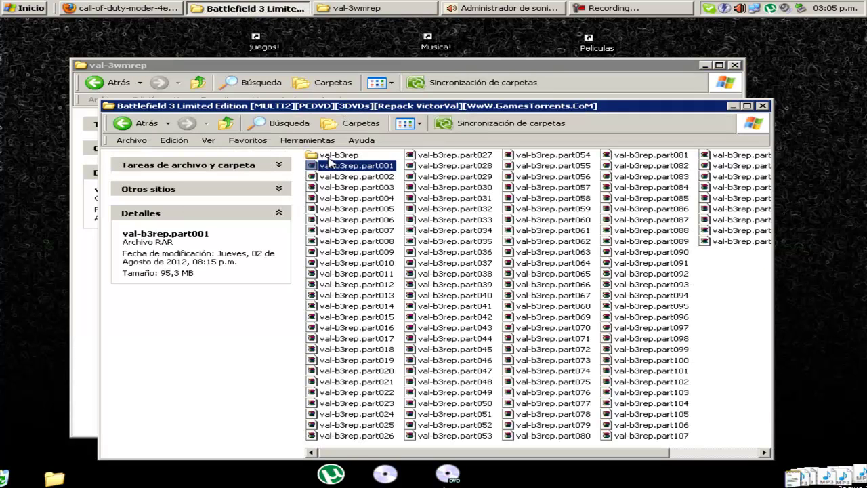
{"action": "right_click", "coordinate": [366, 169]}
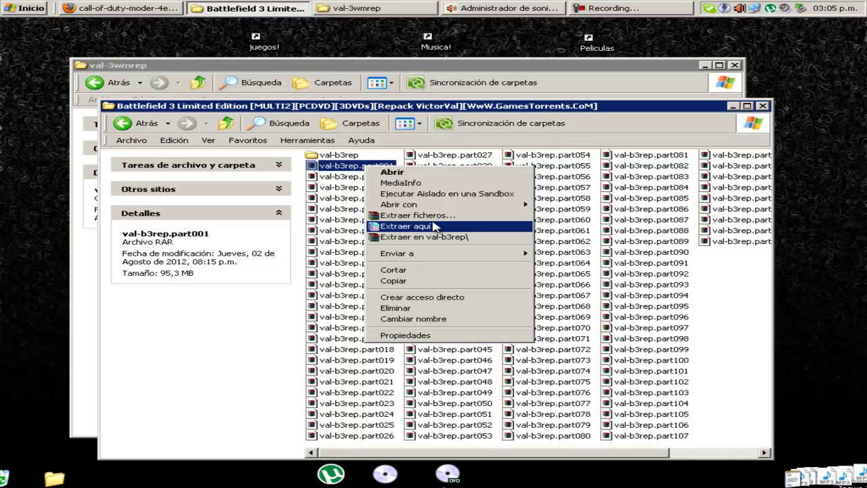
{"action": "left_click", "coordinate": [439, 68]}
{"action": "left_click", "coordinate": [98, 82]}
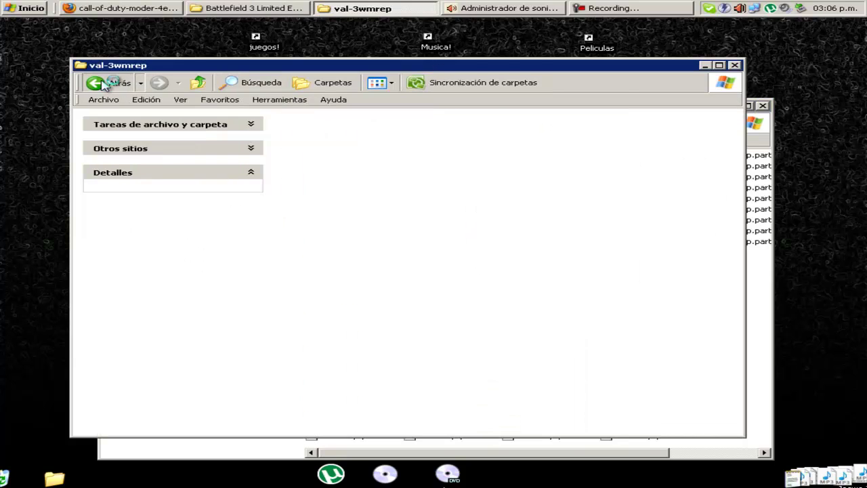
{"action": "double_click", "coordinate": [318, 126]}
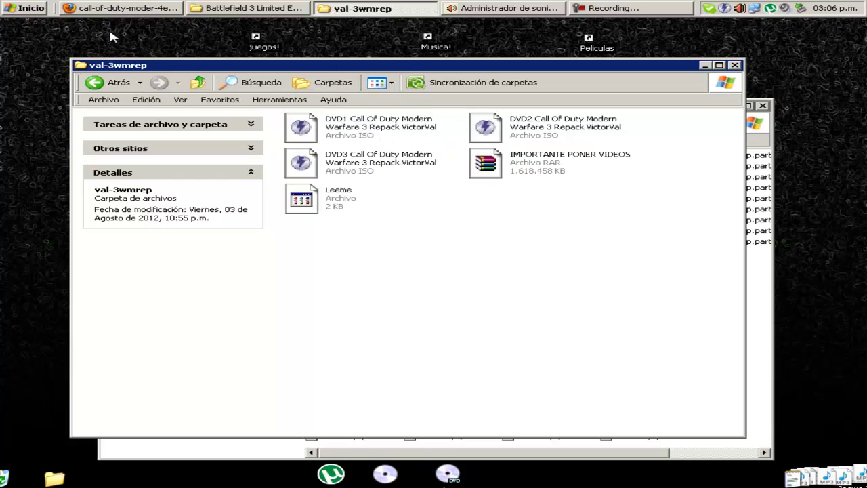
Start DAEMON Tools Lite and mount the DVD1 Call Of Duty Modern Warfare 3 Repack image on virtual drive G:.
{"action": "left_click", "coordinate": [16, 8]}
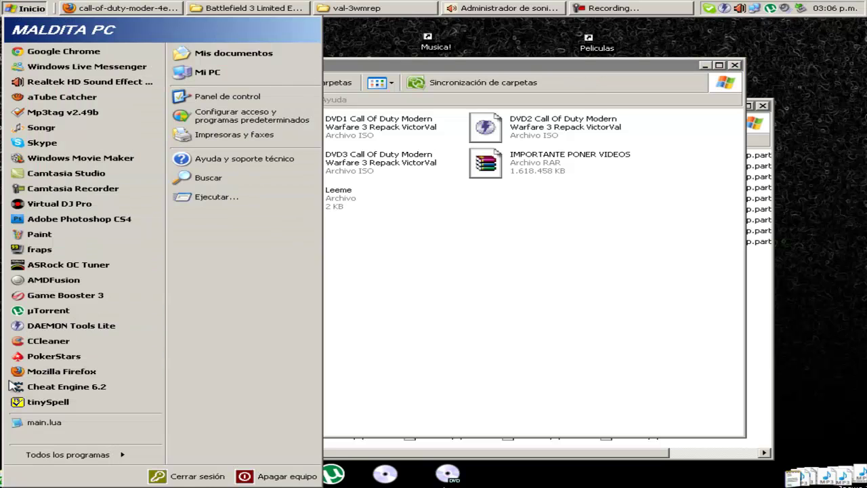
{"action": "left_click", "coordinate": [85, 326]}
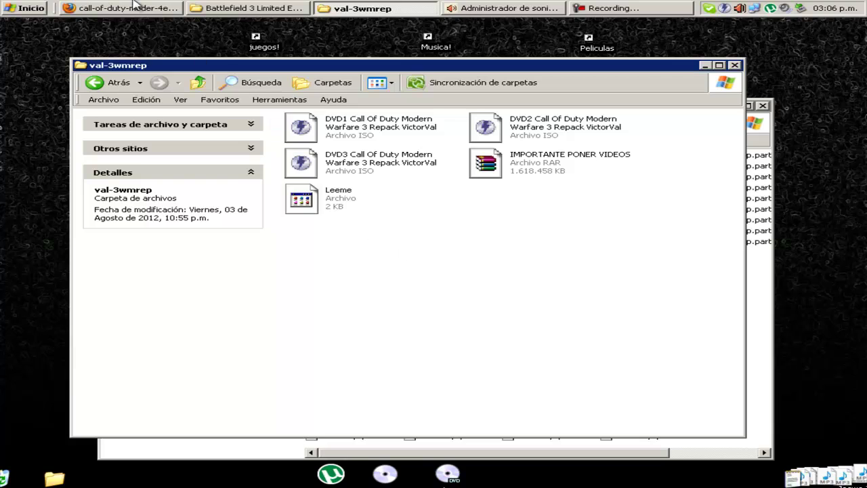
{"action": "right_click", "coordinate": [724, 10]}
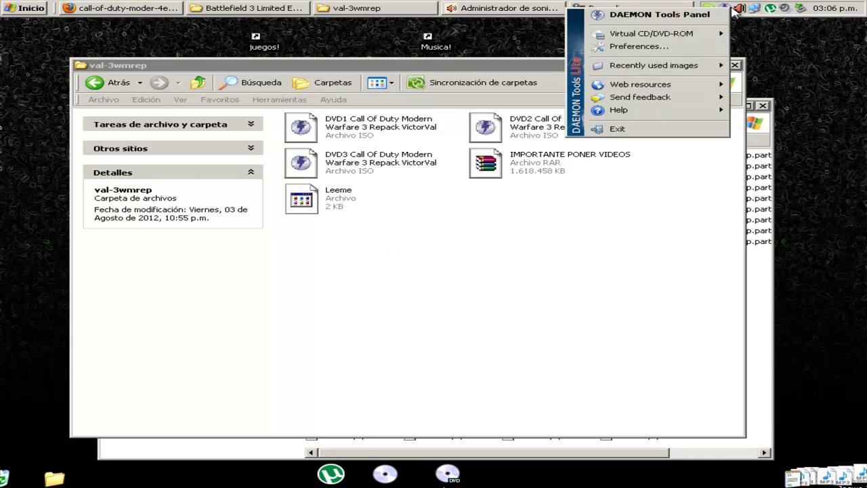
{"action": "mouse_move", "coordinate": [701, 35]}
{"action": "mouse_move", "coordinate": [468, 37]}
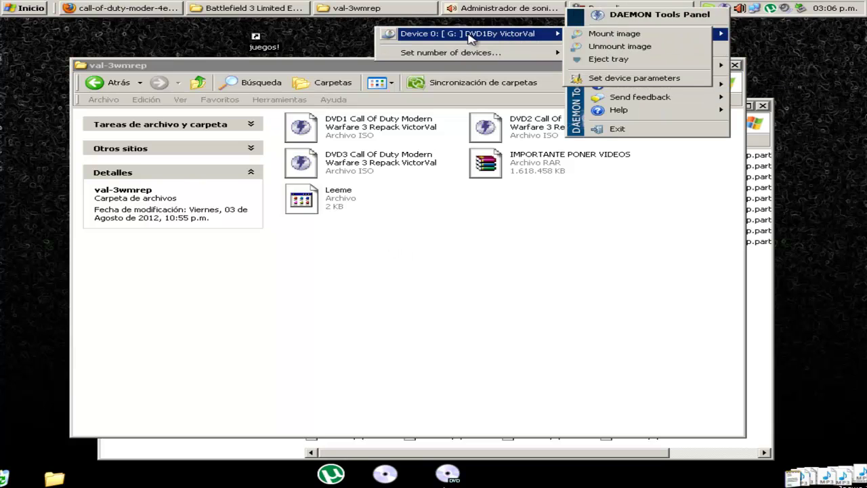
{"action": "left_click", "coordinate": [613, 39]}
{"action": "left_click", "coordinate": [427, 135]}
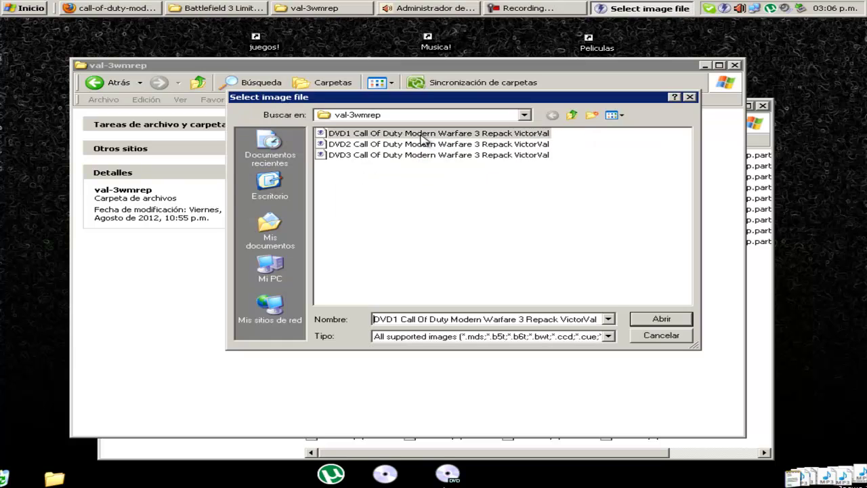
{"action": "left_click", "coordinate": [662, 319]}
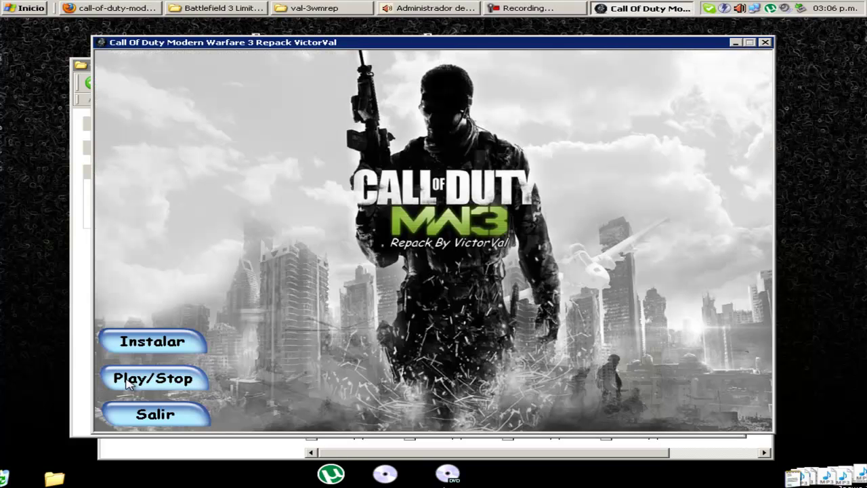
Launch the Call Of Duty Modern Warfare 3 Repack installation and advance the wizard to the destination folder choice.
{"action": "left_click", "coordinate": [162, 343]}
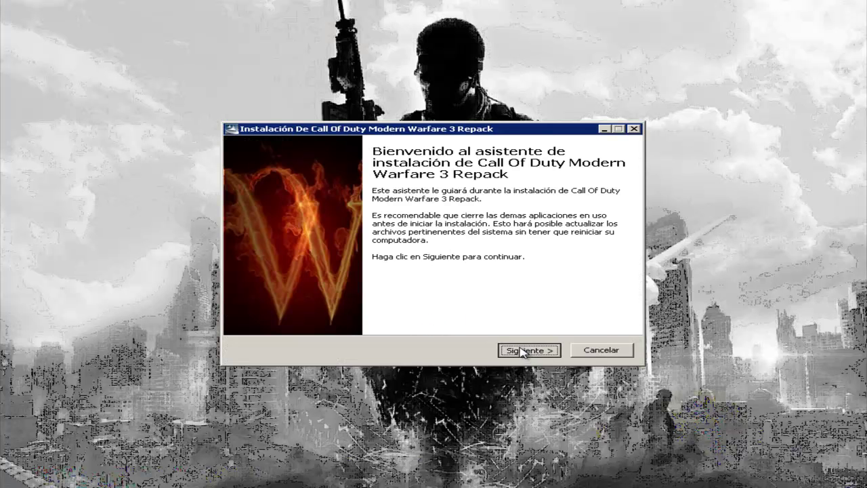
{"action": "left_click", "coordinate": [526, 350]}
{"action": "left_click", "coordinate": [527, 350]}
{"action": "left_click", "coordinate": [528, 351]}
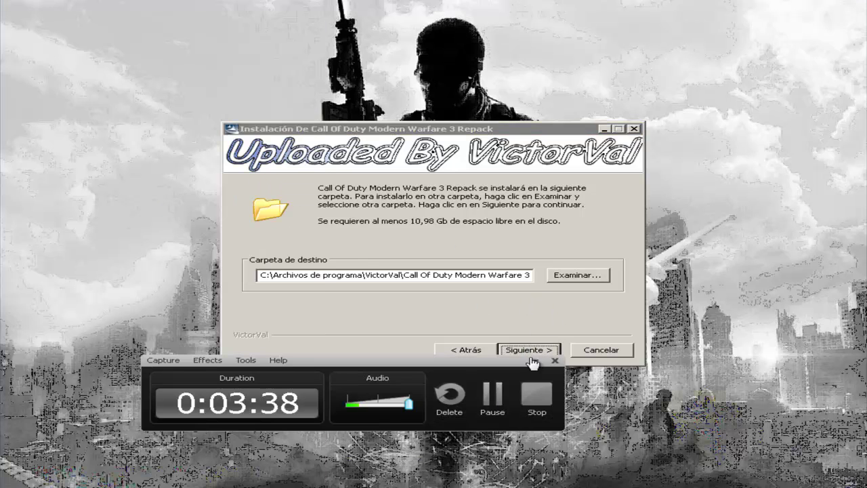
Install the game under I:\Juegos!\Mw3 juego with a desktop icon and start copying the files.
{"action": "left_click", "coordinate": [537, 398]}
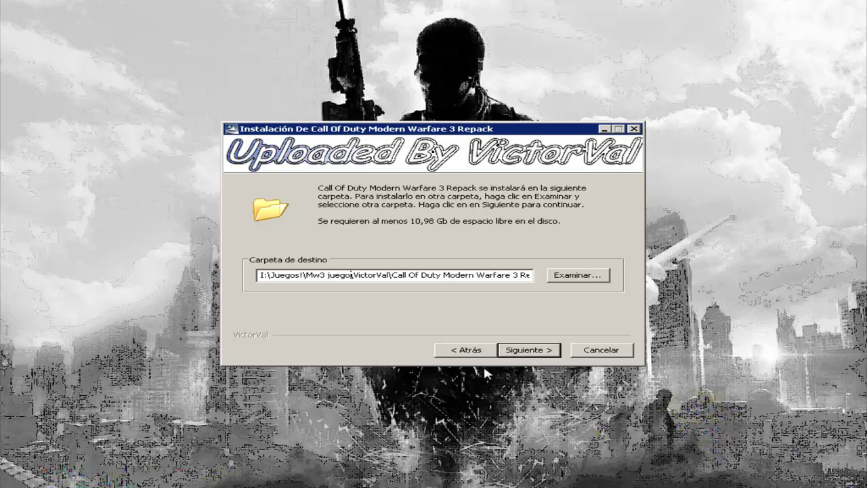
{"action": "left_click", "coordinate": [533, 351]}
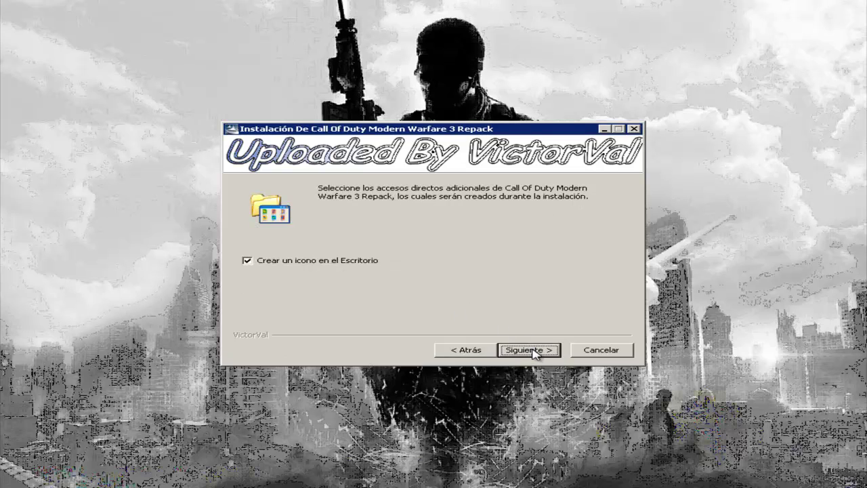
{"action": "left_click", "coordinate": [535, 351]}
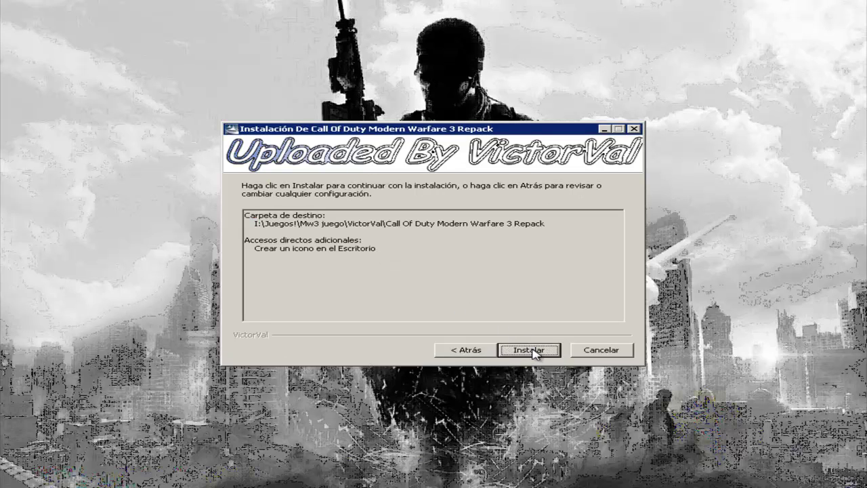
{"action": "left_click", "coordinate": [529, 350]}
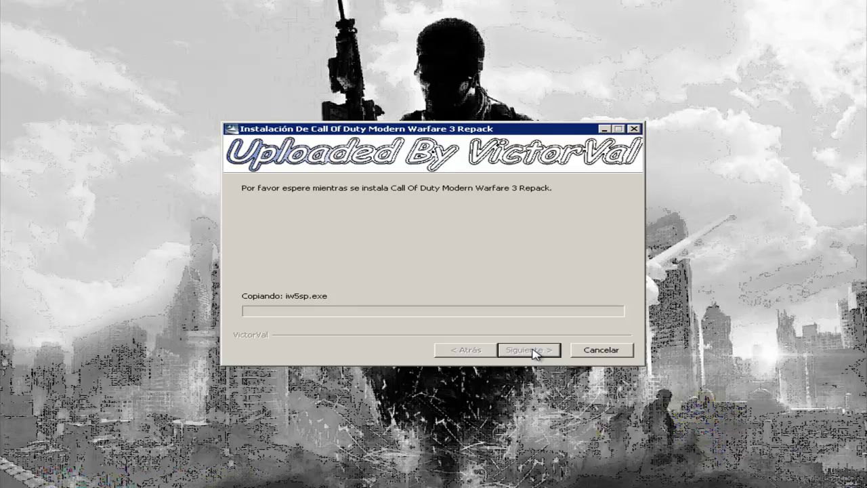
{"action": "key", "text": "super"}
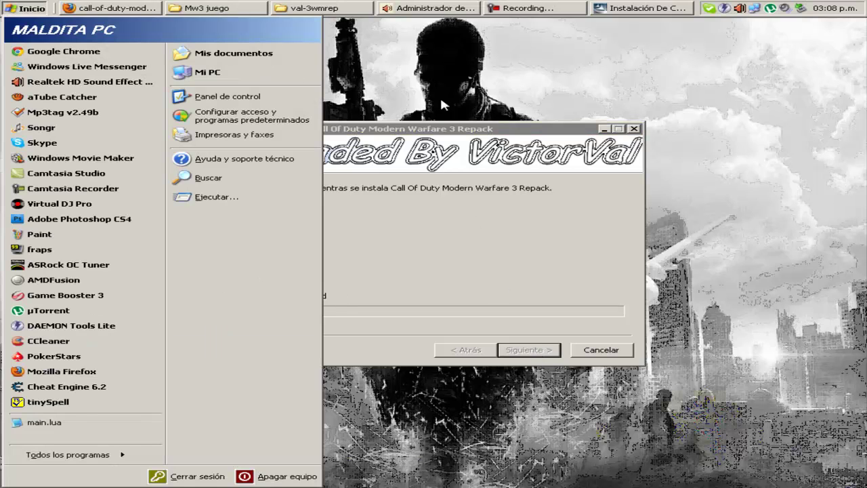
{"action": "left_click", "coordinate": [535, 9]}
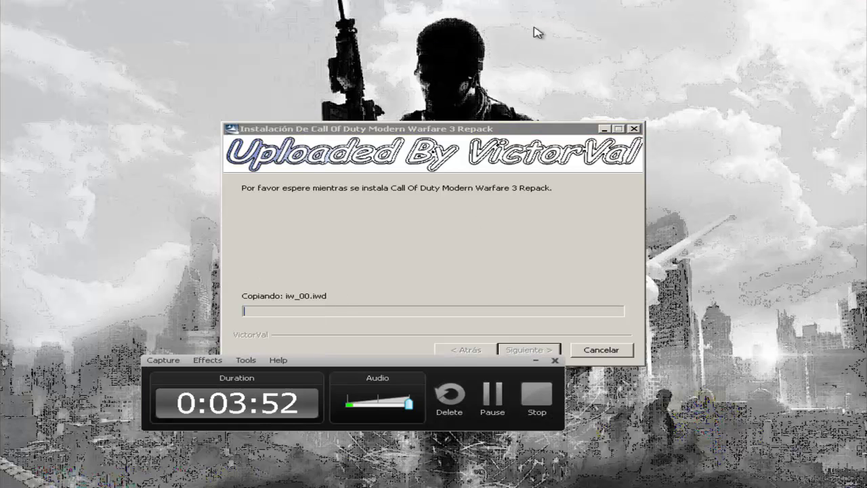
{"action": "left_click", "coordinate": [494, 400]}
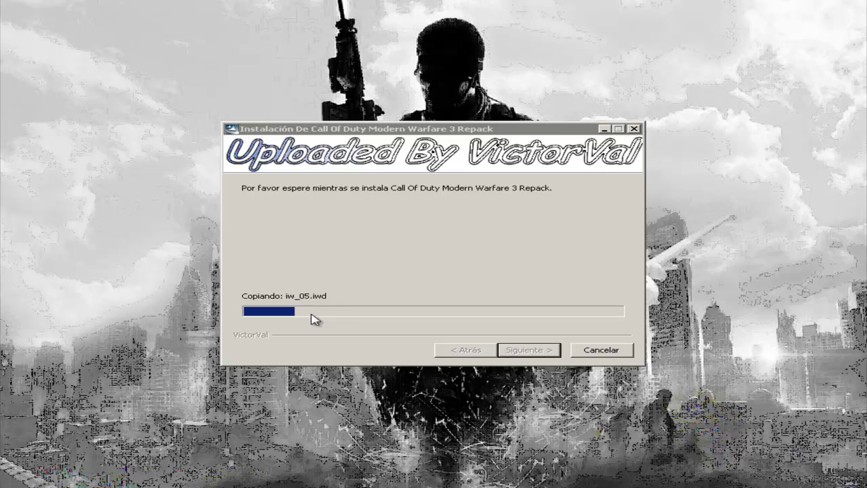
{"action": "key", "text": "super"}
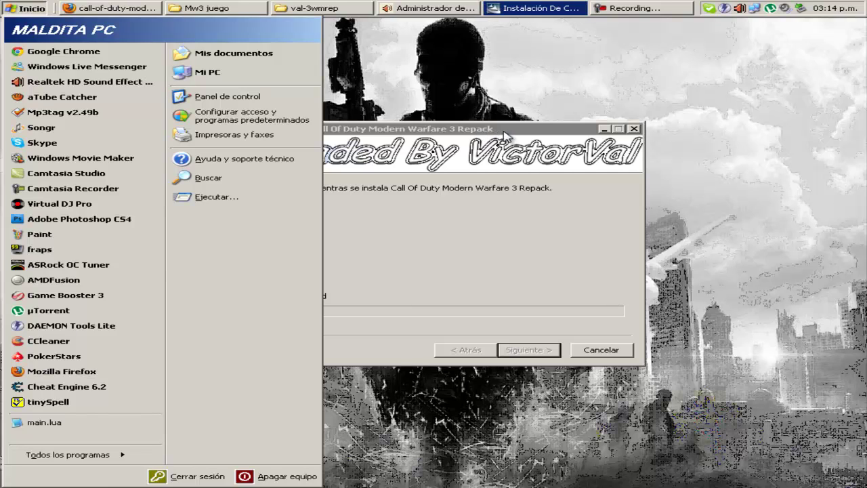
{"action": "left_click_drag", "start_coordinate": [503, 136], "coordinate": [568, 136]}
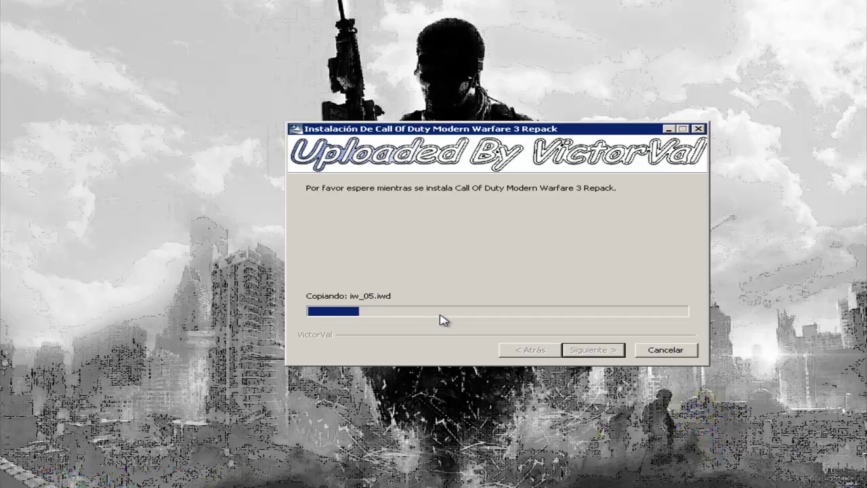
{"action": "key", "text": "super"}
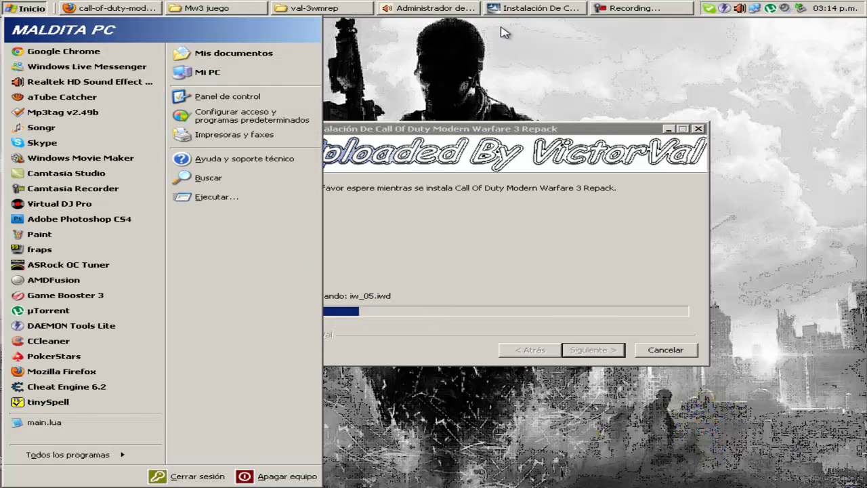
{"action": "left_click", "coordinate": [619, 15]}
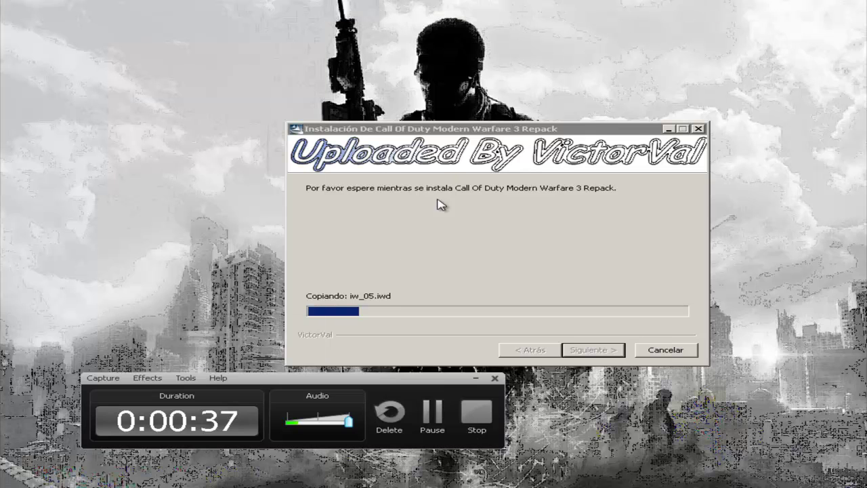
{"action": "left_click", "coordinate": [437, 421]}
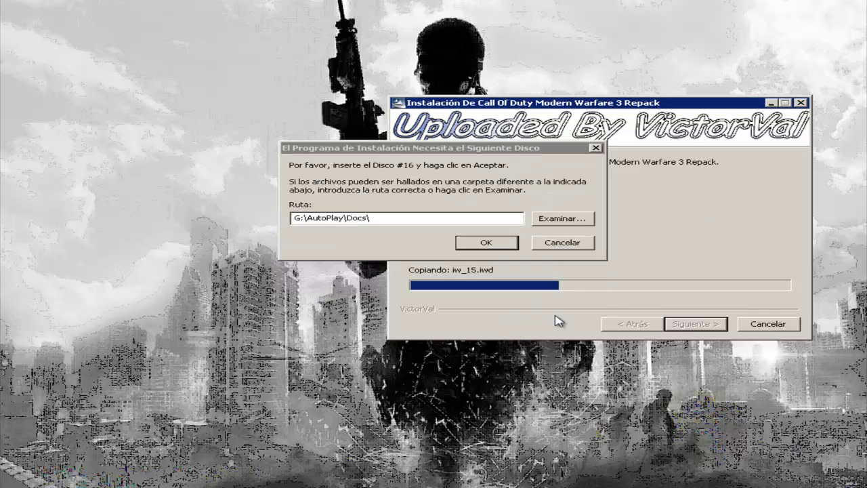
Mount the DVD2 Call Of Duty Modern Warfare 3 Repack image on virtual drive G: with DAEMON Tools Lite.
{"action": "key", "text": "super"}
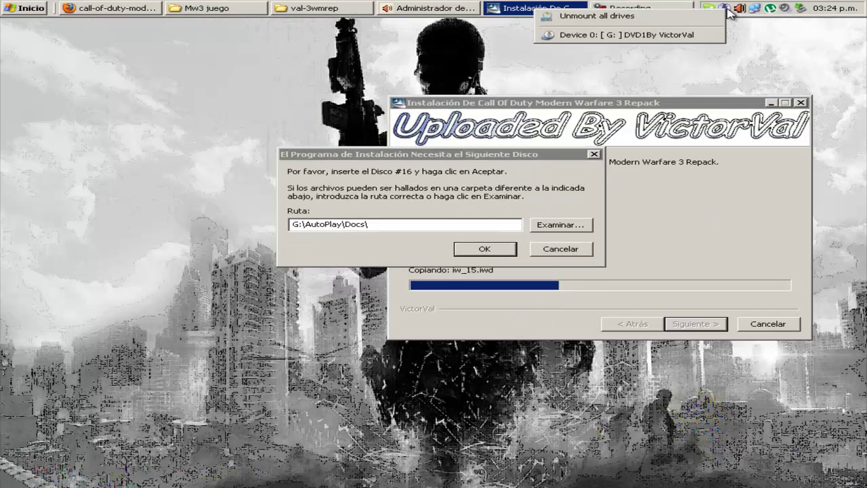
{"action": "right_click", "coordinate": [785, 9]}
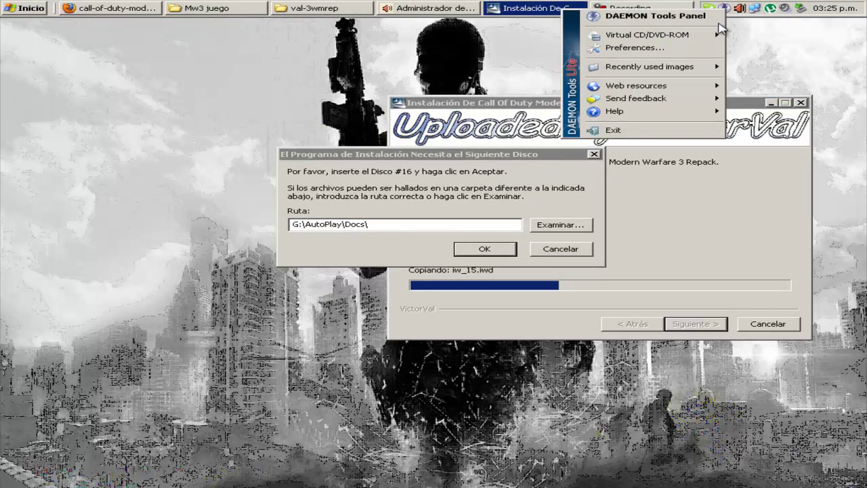
{"action": "mouse_move", "coordinate": [644, 35]}
{"action": "mouse_move", "coordinate": [552, 35]}
{"action": "left_click", "coordinate": [589, 37]}
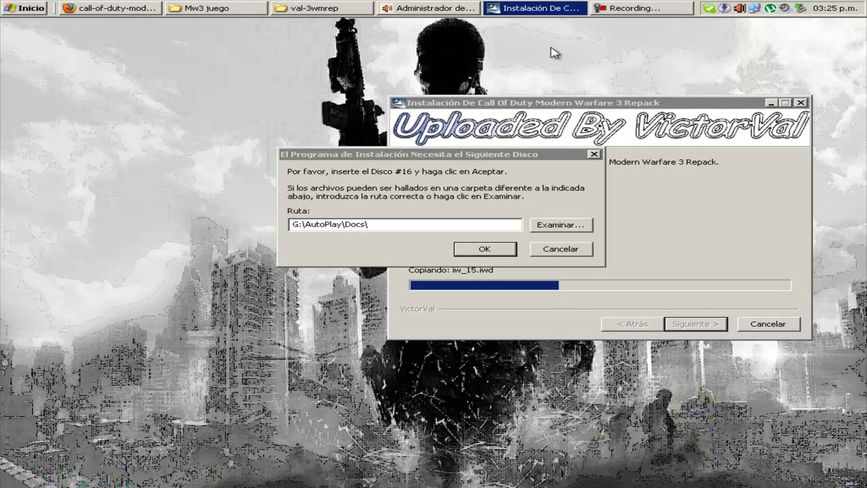
{"action": "left_click", "coordinate": [383, 145]}
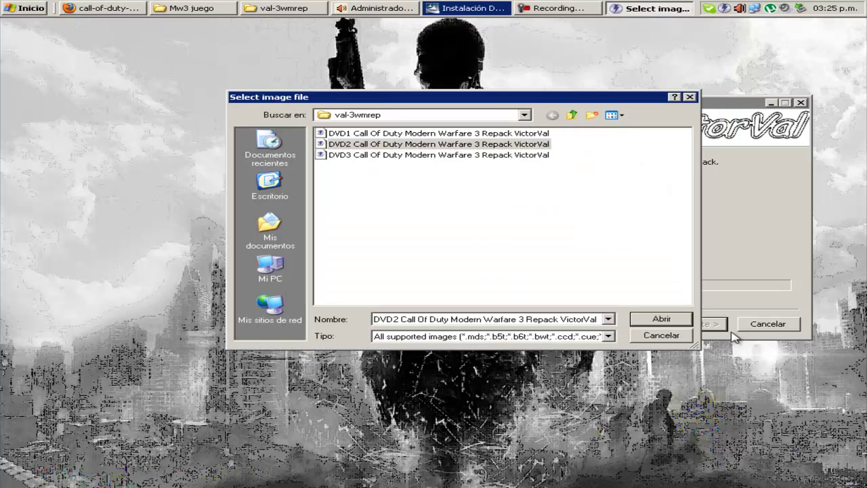
{"action": "left_click", "coordinate": [660, 320]}
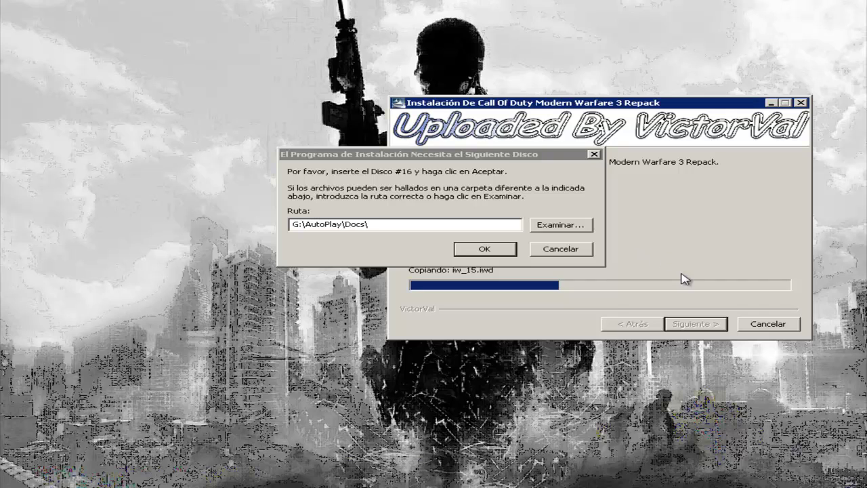
Close the DVD2 folder window and continue the installation with disc #16 from G:\AutoPlay\Docs\.
{"action": "left_click", "coordinate": [504, 249]}
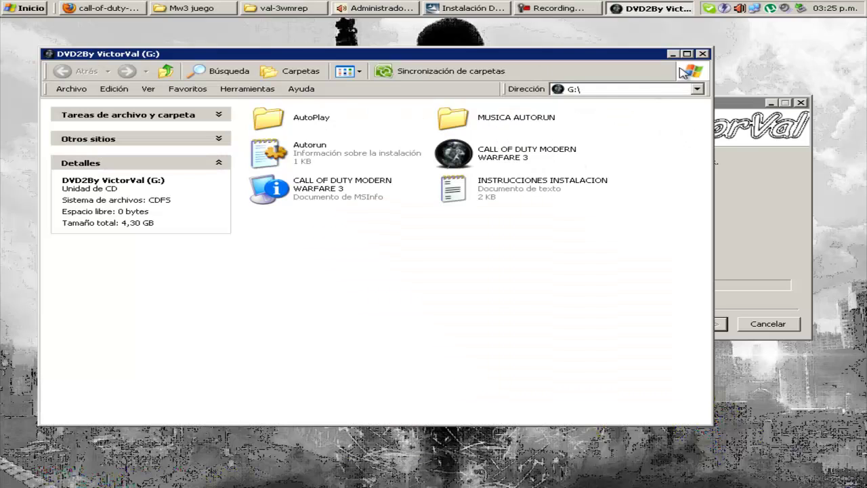
{"action": "left_click", "coordinate": [703, 54]}
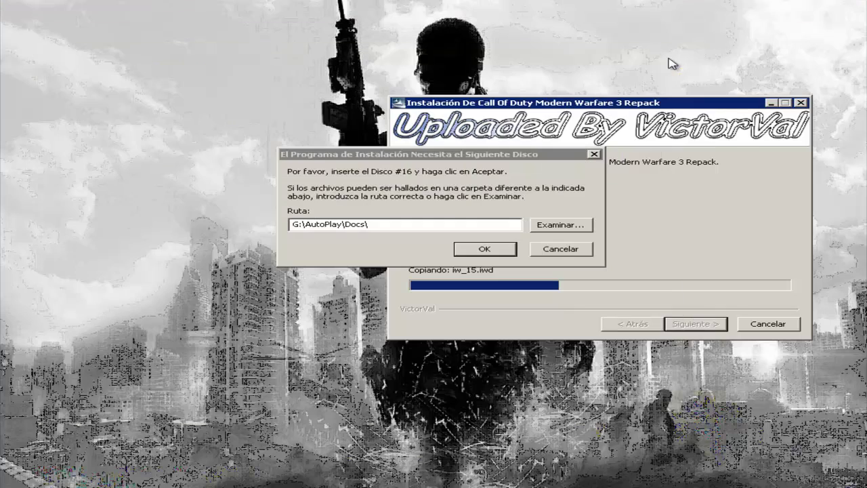
{"action": "left_click", "coordinate": [483, 251]}
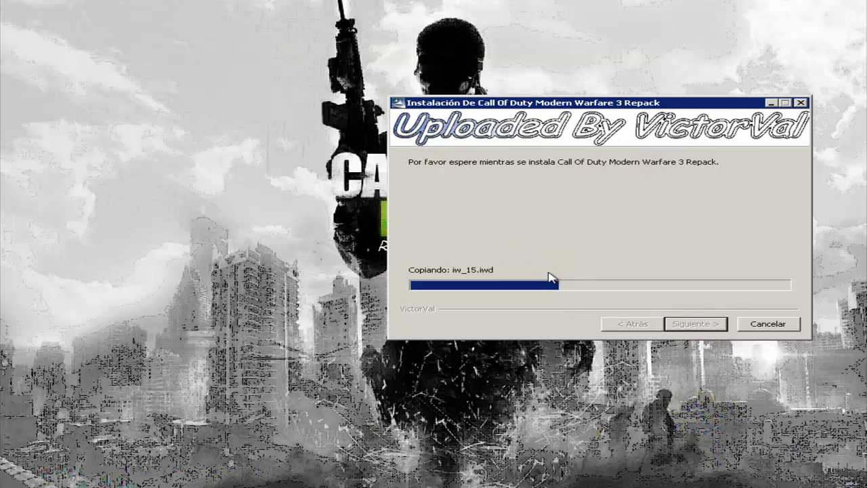
{"action": "key", "text": "super"}
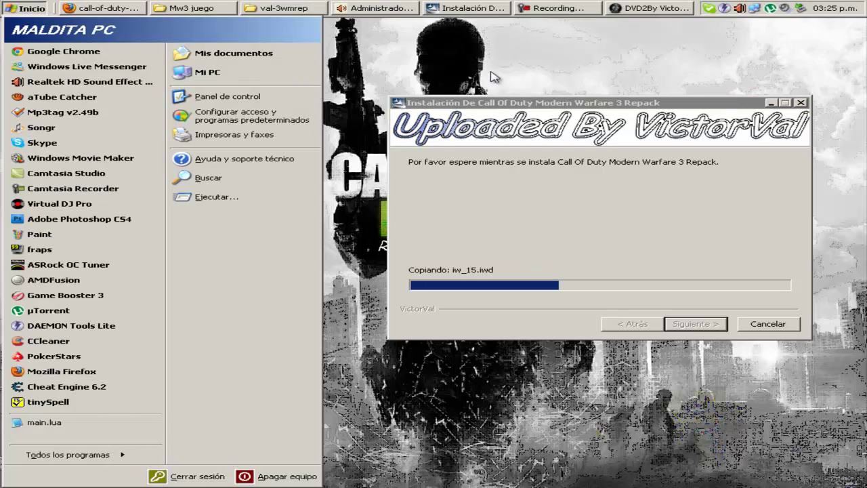
{"action": "left_click", "coordinate": [560, 11]}
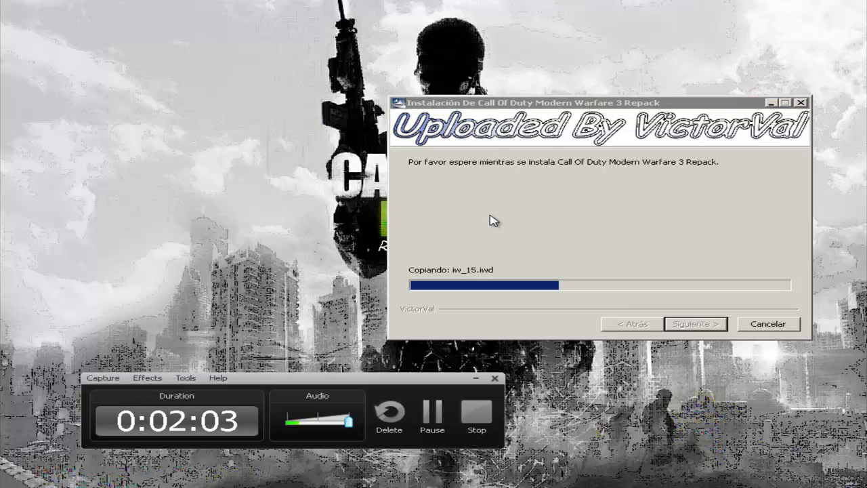
{"action": "left_click", "coordinate": [433, 415]}
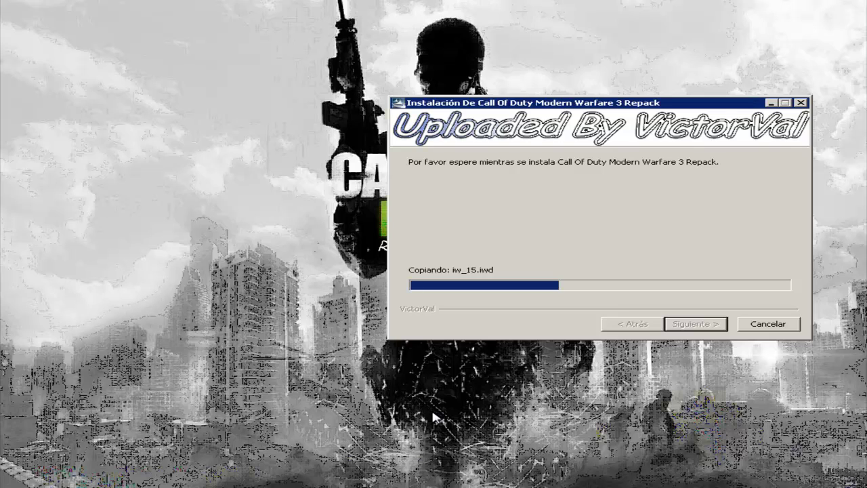
{"action": "key", "text": "super"}
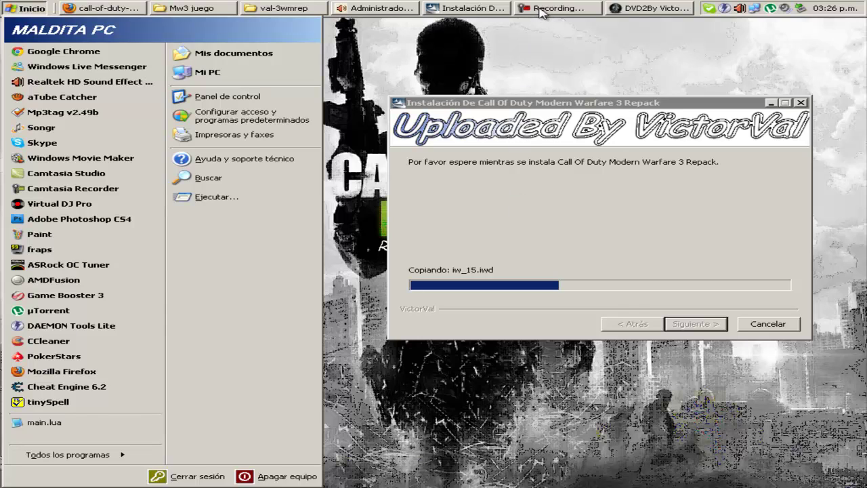
{"action": "key", "text": "super"}
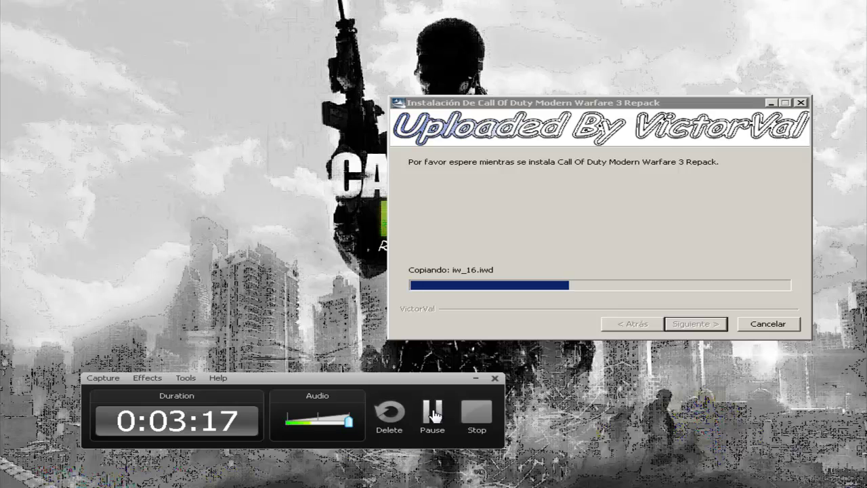
{"action": "left_click", "coordinate": [433, 414]}
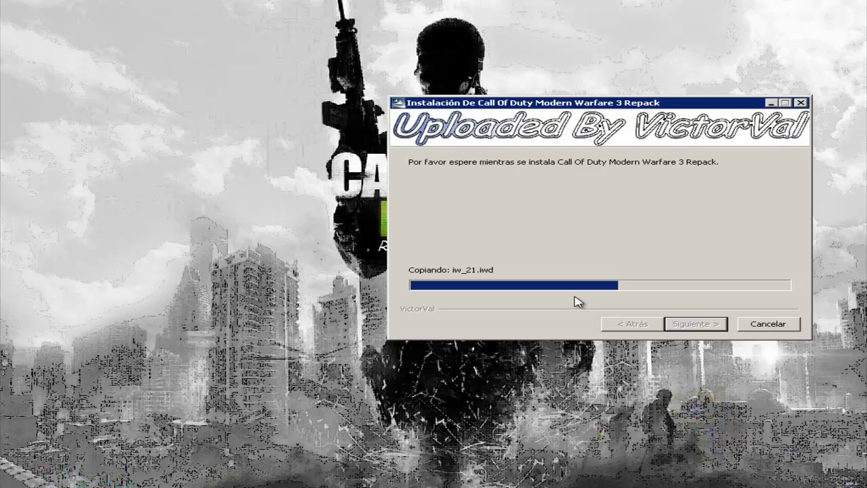
{"action": "key", "text": "super"}
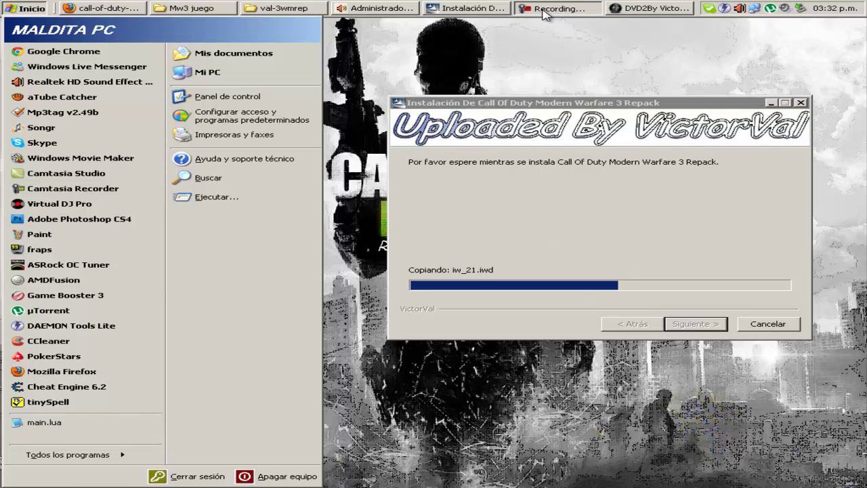
{"action": "left_click", "coordinate": [544, 14]}
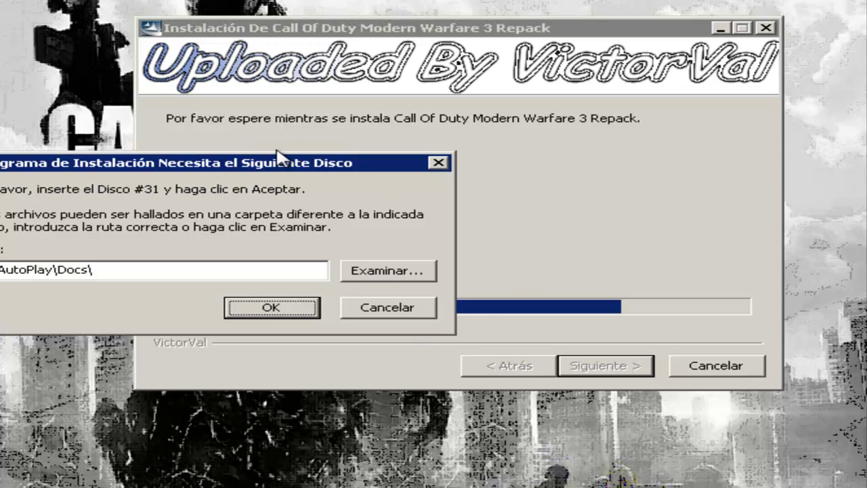
Mount the DVD3 Call Of Duty Modern Warfare 3 Repack image on virtual drive G: for disc #31.
{"action": "left_click_drag", "start_coordinate": [282, 165], "coordinate": [235, 91]}
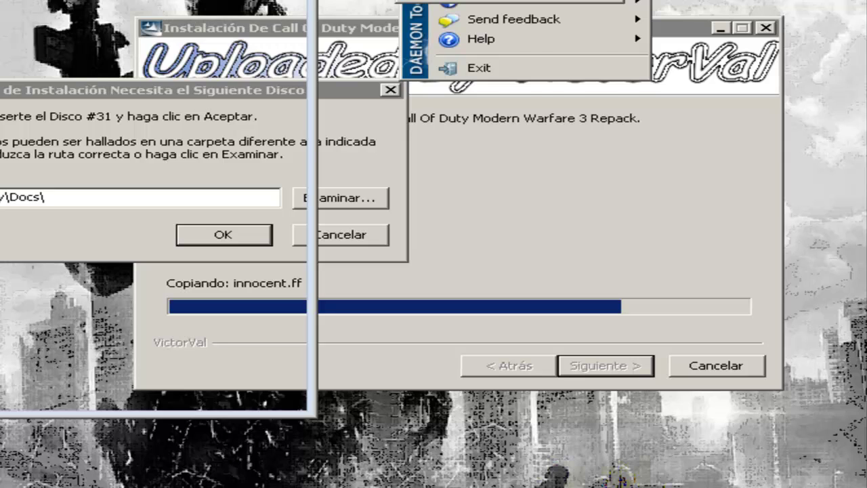
{"action": "key", "text": "Escape"}
{"action": "key", "text": "alt+e"}
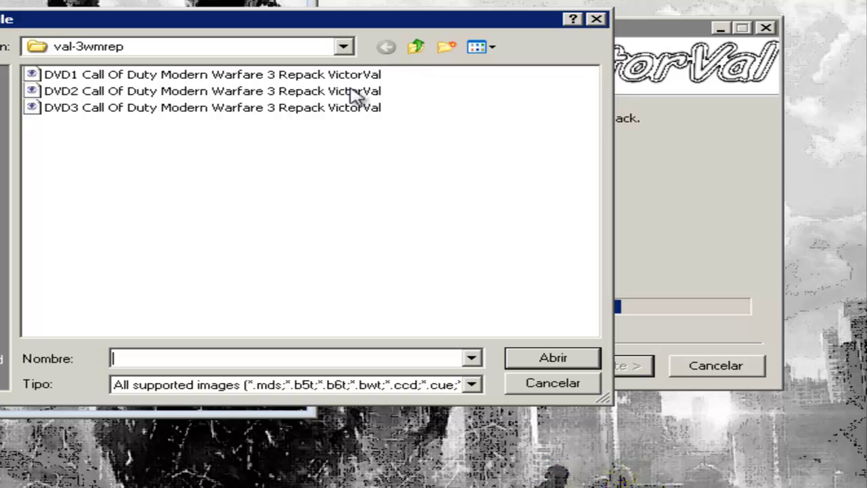
{"action": "left_click", "coordinate": [203, 111]}
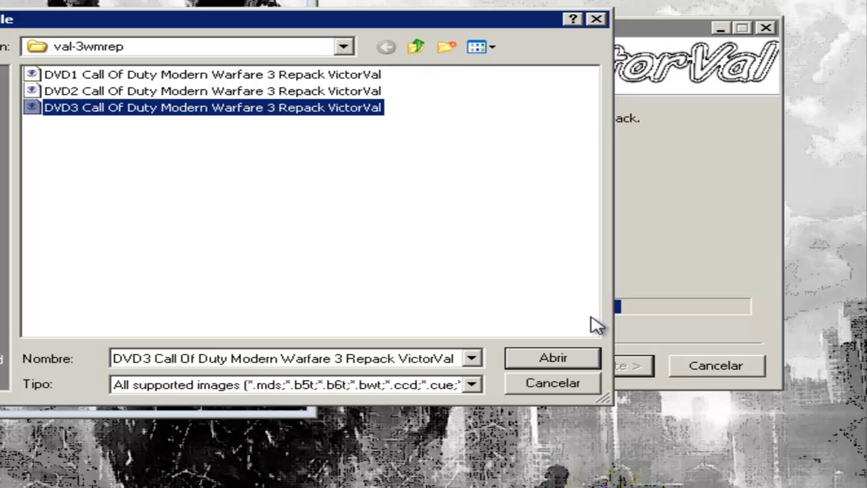
{"action": "left_click", "coordinate": [573, 359]}
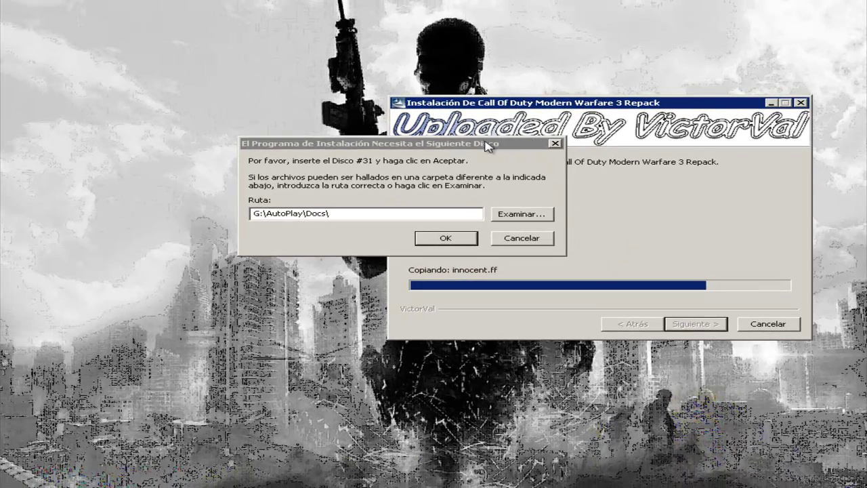
Close the DVD3 folder window and continue the installation with disc #31 from G:\AutoPlay\Docs\.
{"action": "left_click_drag", "start_coordinate": [487, 146], "coordinate": [537, 94]}
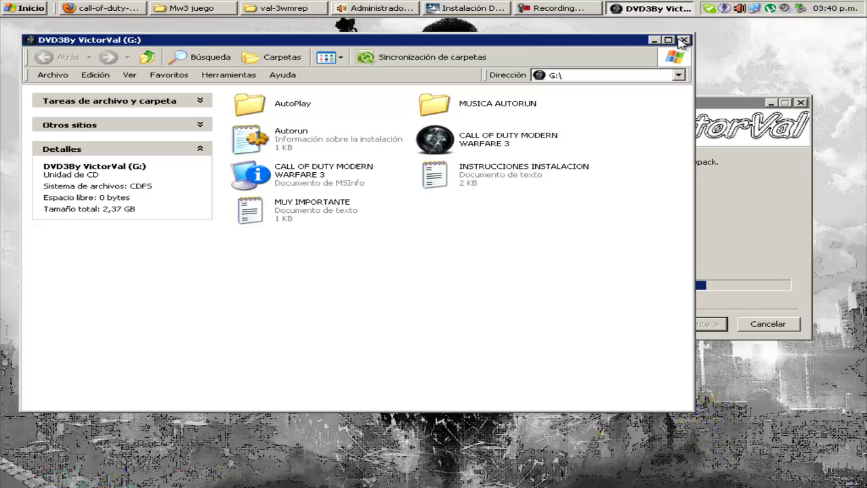
{"action": "left_click", "coordinate": [684, 41]}
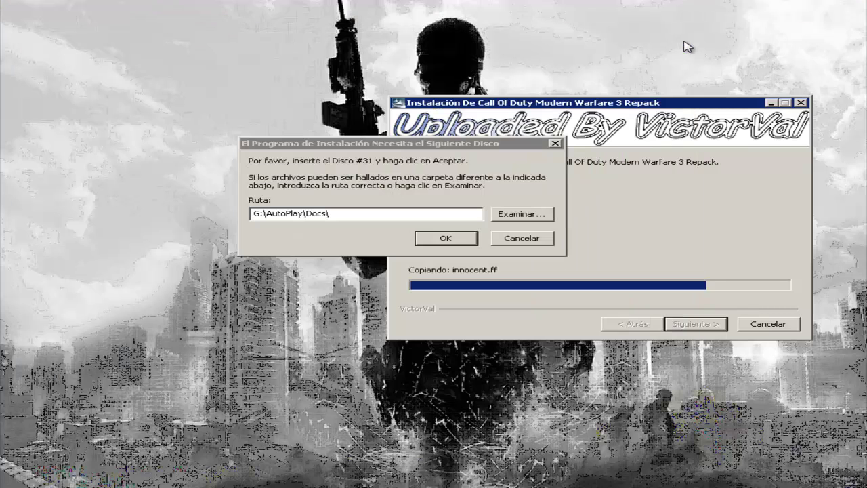
{"action": "left_click", "coordinate": [437, 238]}
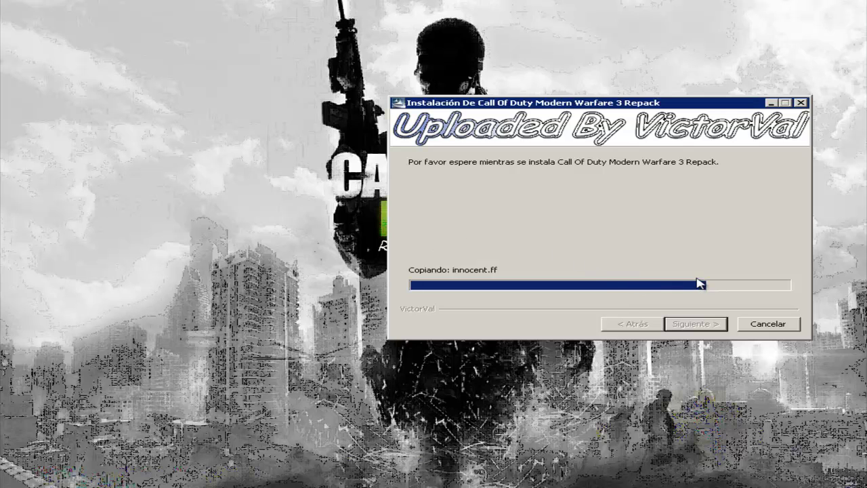
{"action": "key", "text": "super"}
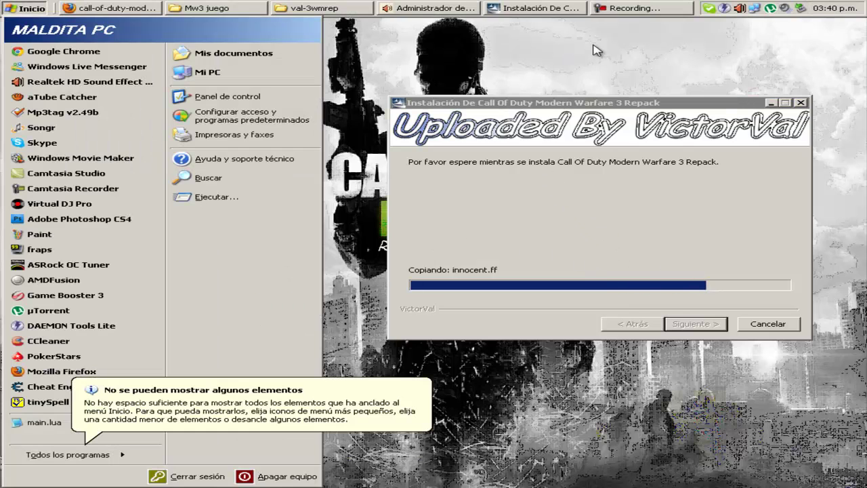
{"action": "left_click", "coordinate": [623, 9]}
{"action": "left_click", "coordinate": [438, 411]}
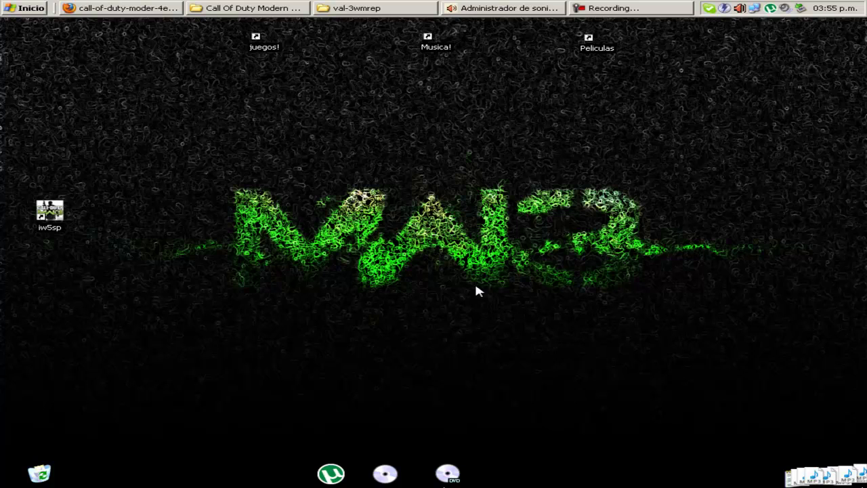
Move the iw5sp desktop shortcut slightly higher and find its target folder through the shortcut's properties.
{"action": "left_click_drag", "start_coordinate": [50, 212], "coordinate": [72, 145]}
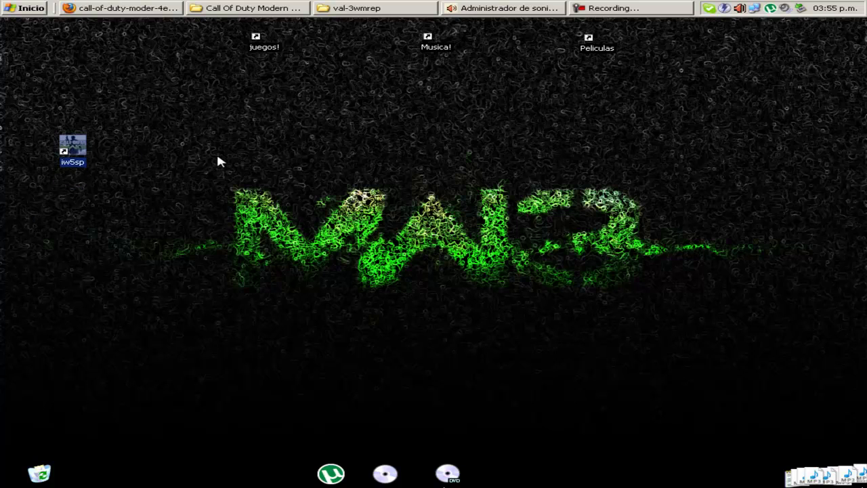
{"action": "left_click", "coordinate": [217, 161]}
{"action": "right_click", "coordinate": [78, 146]}
{"action": "left_click", "coordinate": [181, 337]}
{"action": "left_click", "coordinate": [152, 368]}
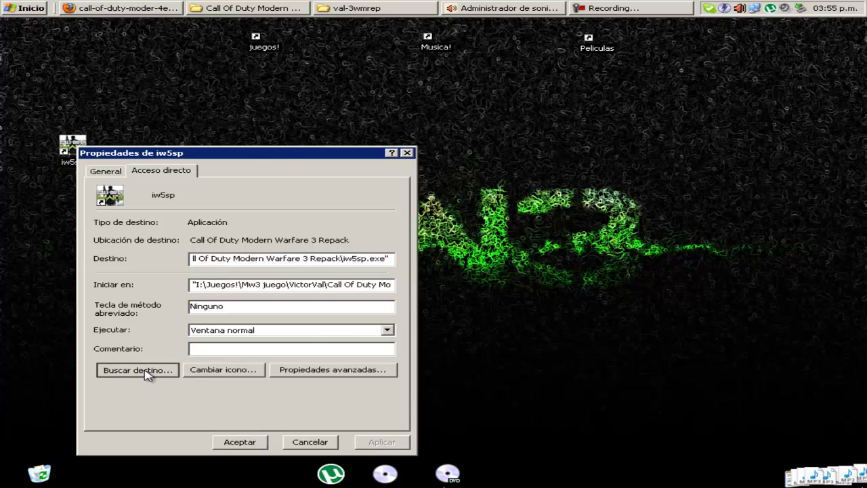
Open the main subfolder of the installed Call Of Duty Modern Warfare 3 Repack and look through its files.
{"action": "left_click", "coordinate": [658, 275]}
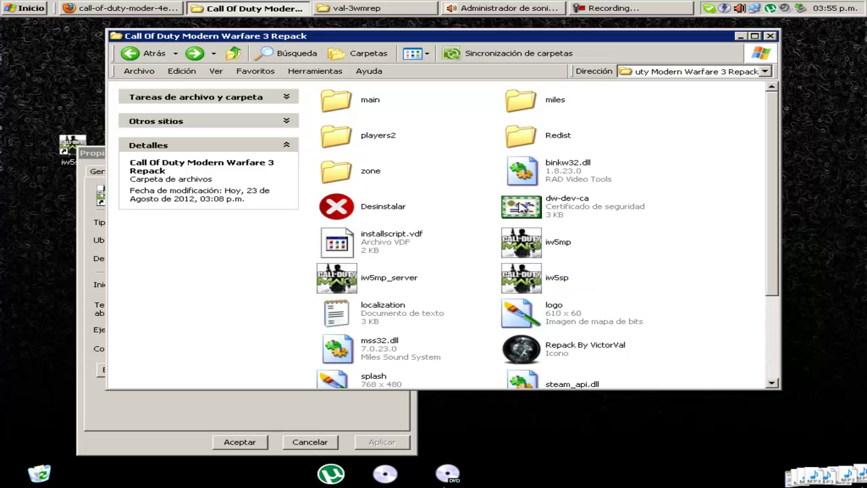
{"action": "double_click", "coordinate": [343, 102]}
{"action": "scroll", "coordinate": [466, 217], "scroll_direction": "down", "scroll_amount": 5}
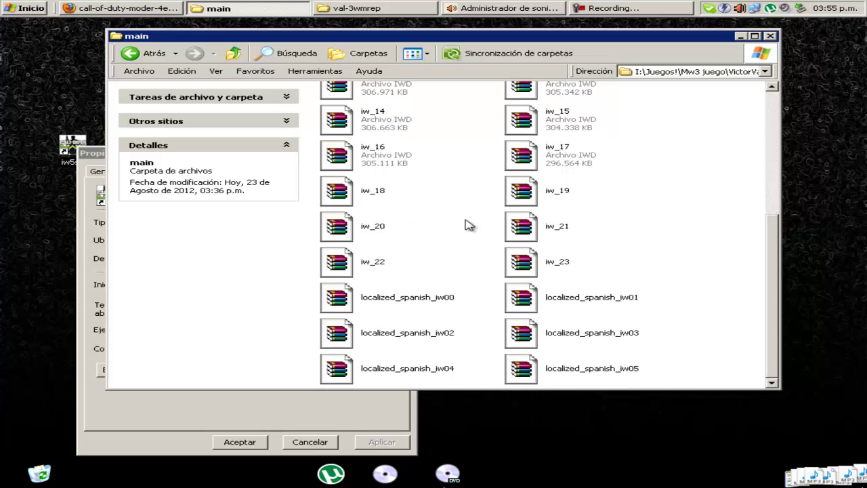
Switch to the val-3wmrep folder and check the extraction options for the IMPORTANTE PONER VIDEOS archive.
{"action": "left_click", "coordinate": [348, 8]}
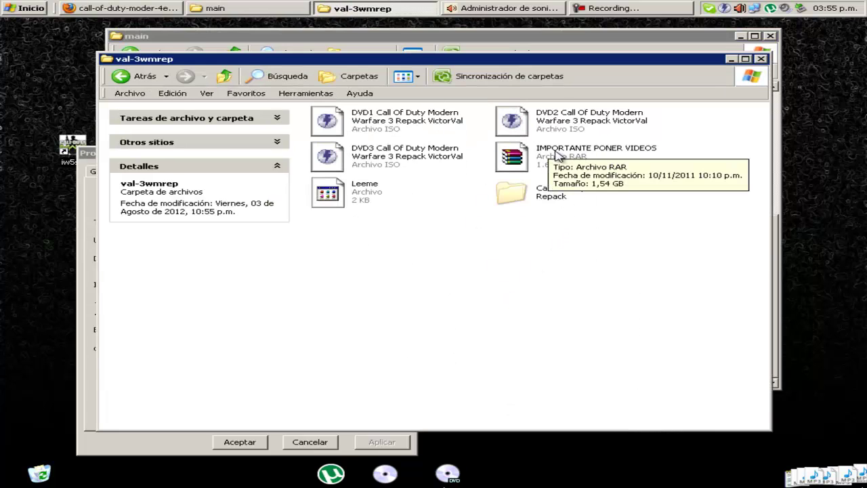
{"action": "right_click", "coordinate": [534, 156]}
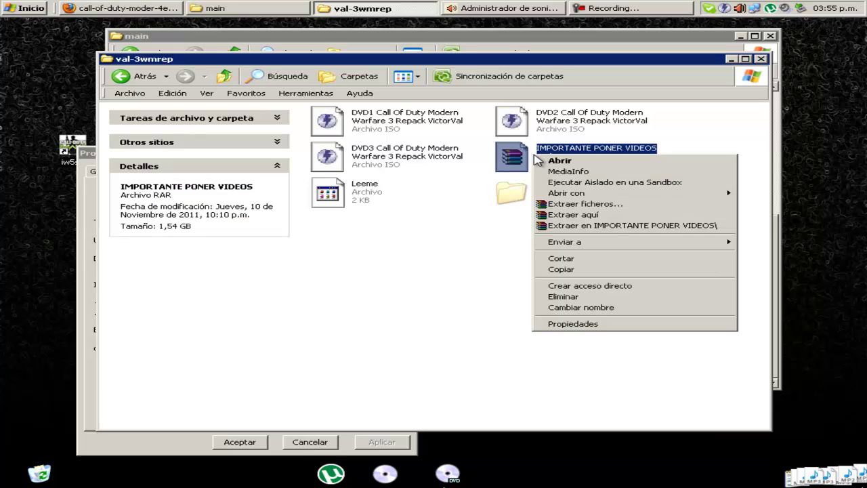
{"action": "left_click", "coordinate": [481, 252]}
Move the Call Of Duty Modern Warfare 3 Repack folder from val-3wmrep into the installed game's main folder.
{"action": "left_click", "coordinate": [518, 197]}
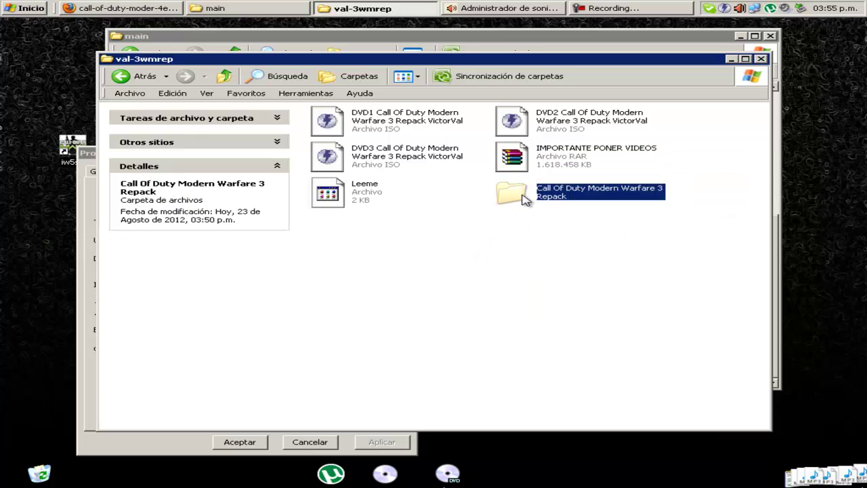
{"action": "left_click", "coordinate": [515, 224]}
{"action": "left_click", "coordinate": [518, 198]}
{"action": "left_click", "coordinate": [777, 209]}
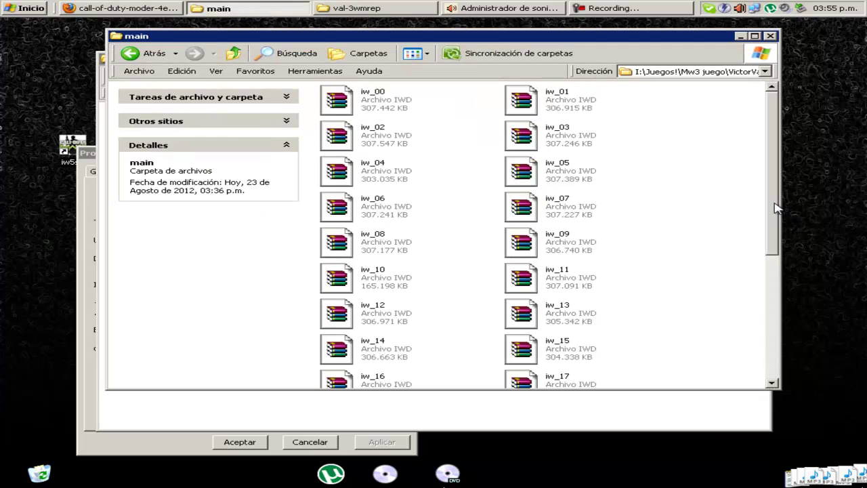
{"action": "scroll", "coordinate": [777, 357], "scroll_direction": "down", "scroll_amount": 8}
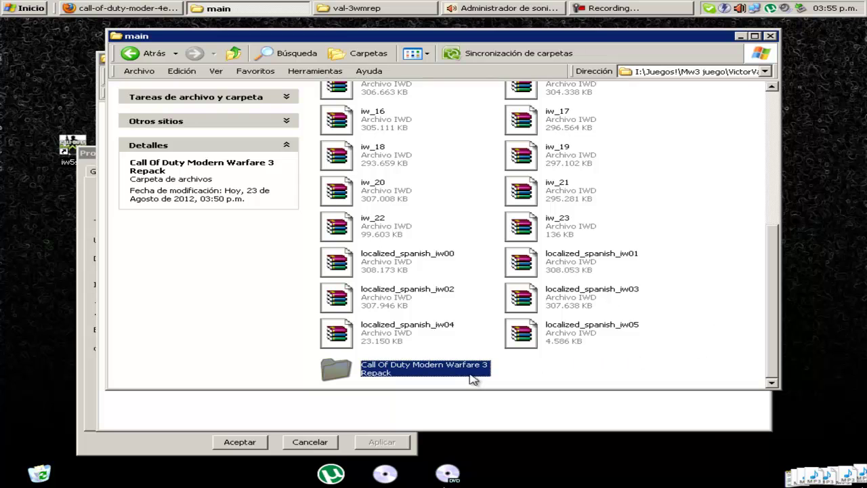
Return from main to its parent folder, then close both folder windows and the iw5sp properties dialog.
{"action": "left_click", "coordinate": [154, 52]}
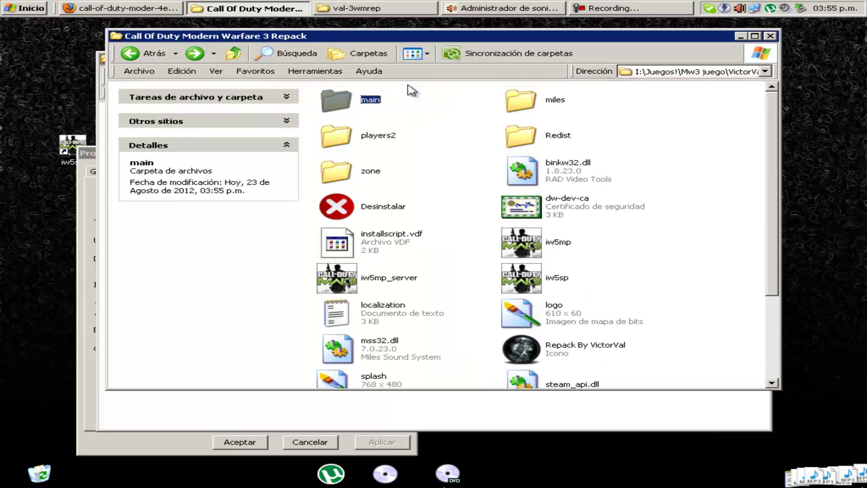
{"action": "left_click", "coordinate": [770, 37]}
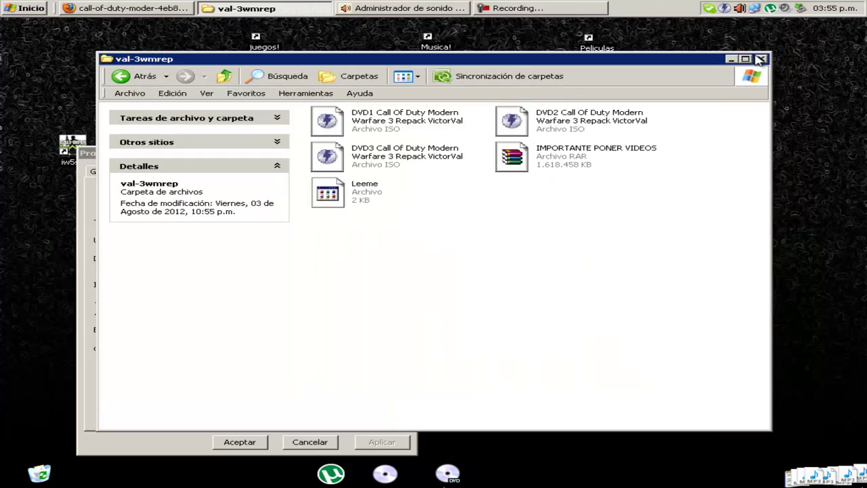
{"action": "left_click", "coordinate": [758, 61]}
{"action": "left_click", "coordinate": [407, 153]}
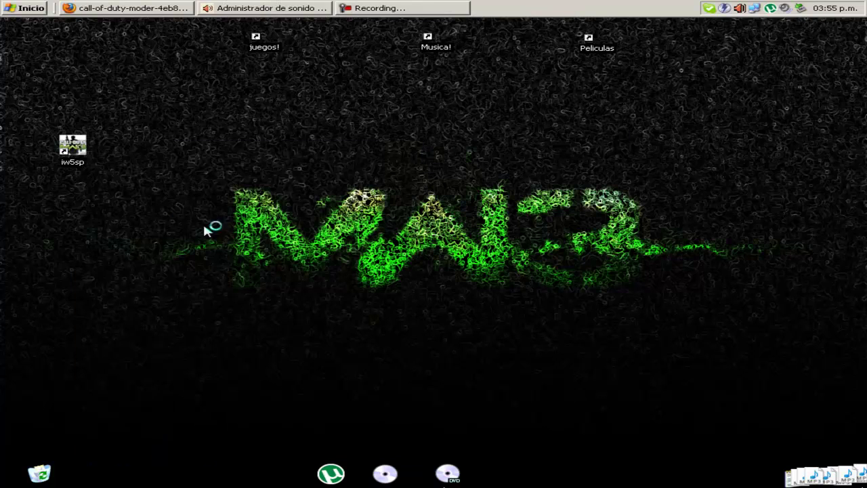
Place the iw5sp shortcut in the middle of the desktop, below the wallpaper logo, and launch the game from it.
{"action": "left_click_drag", "start_coordinate": [85, 159], "coordinate": [447, 287]}
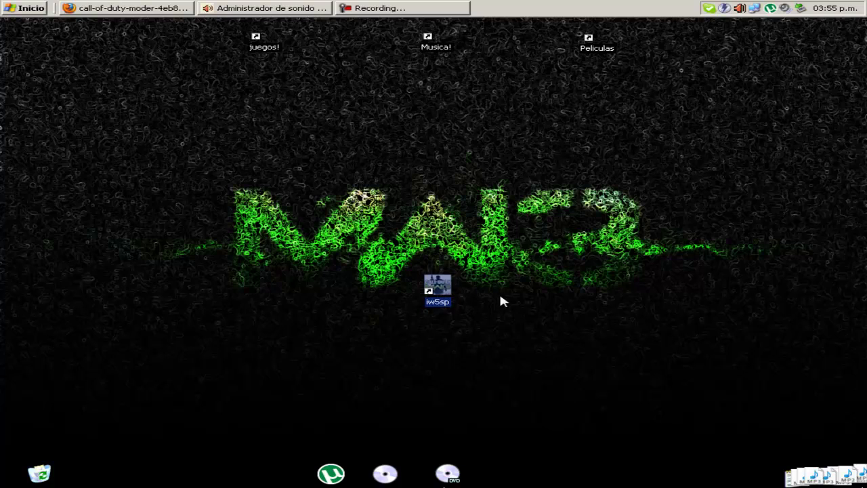
{"action": "left_click", "coordinate": [483, 367]}
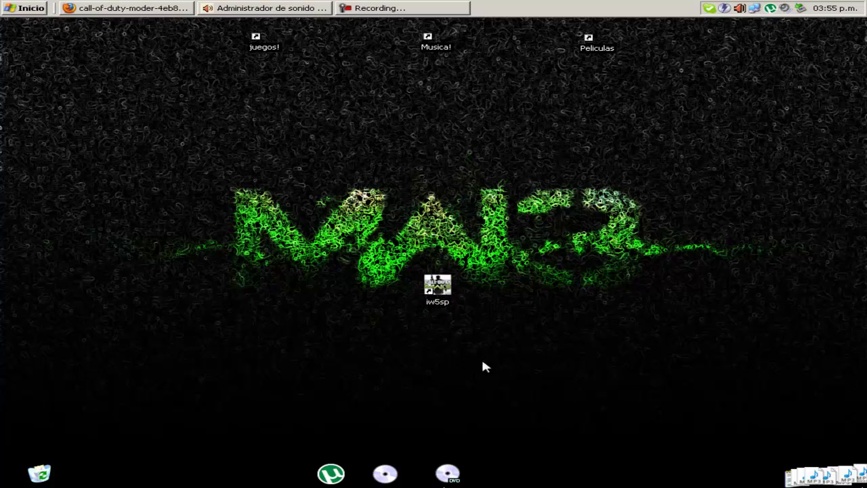
{"action": "left_click", "coordinate": [437, 307]}
{"action": "double_click", "coordinate": [437, 307]}
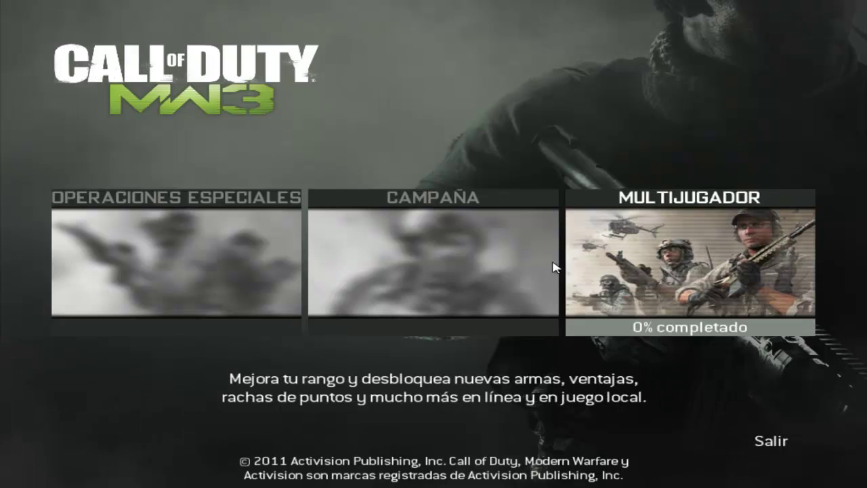
Open the Campaña menu in the game, then exit to the desktop and confirm quitting.
{"action": "left_click", "coordinate": [454, 261]}
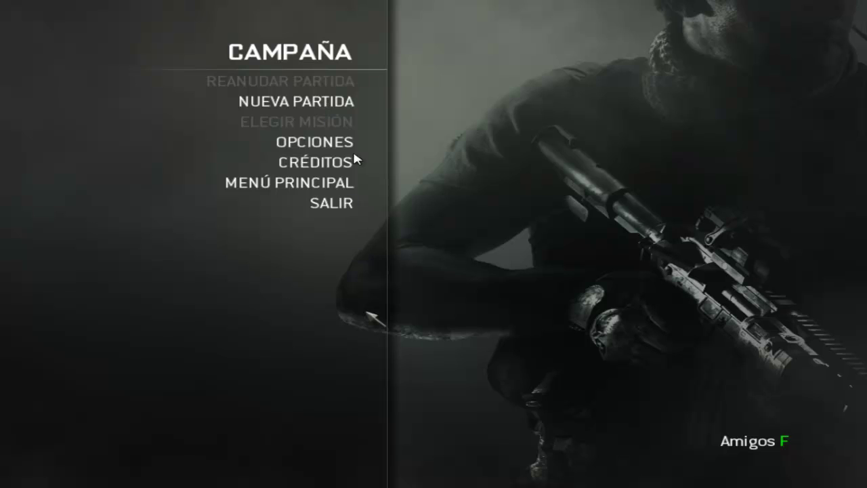
{"action": "left_click", "coordinate": [345, 209]}
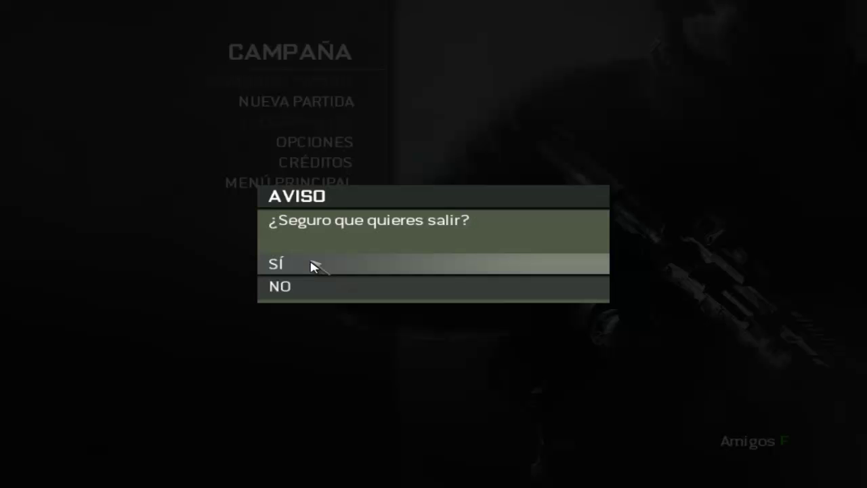
{"action": "left_click", "coordinate": [307, 265]}
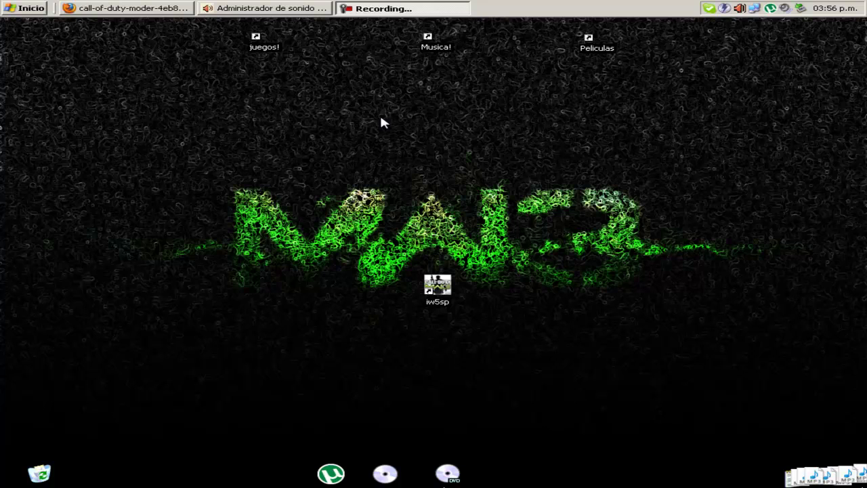
{"action": "left_click", "coordinate": [381, 11]}
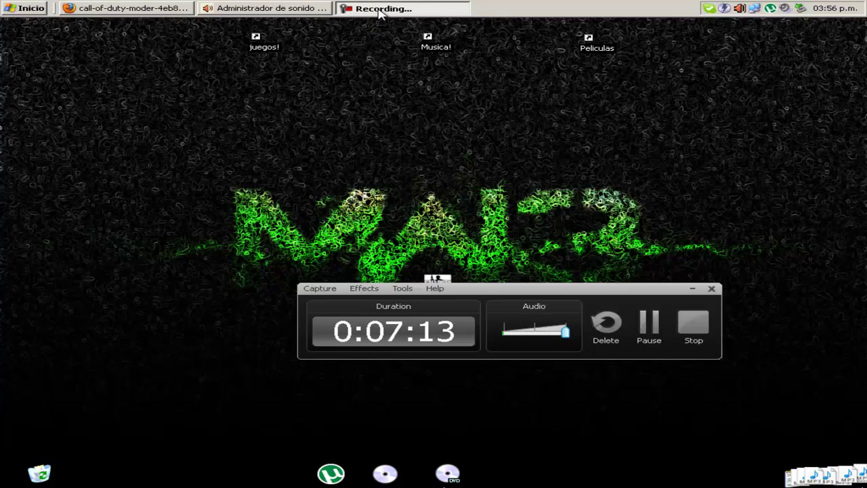
{"action": "left_click_drag", "start_coordinate": [613, 293], "coordinate": [594, 91]}
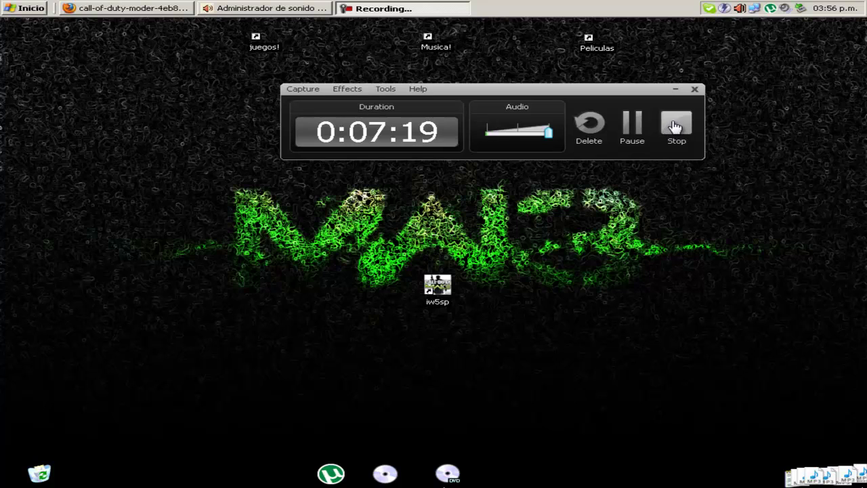
{"action": "left_click", "coordinate": [676, 127]}
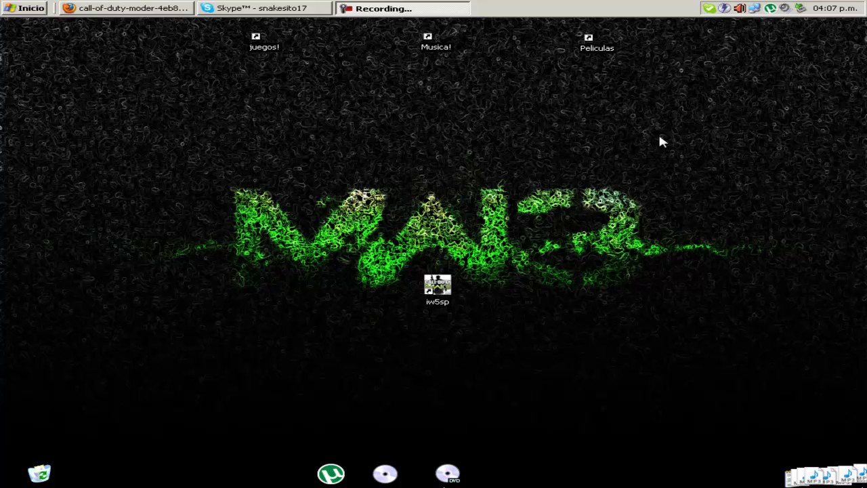